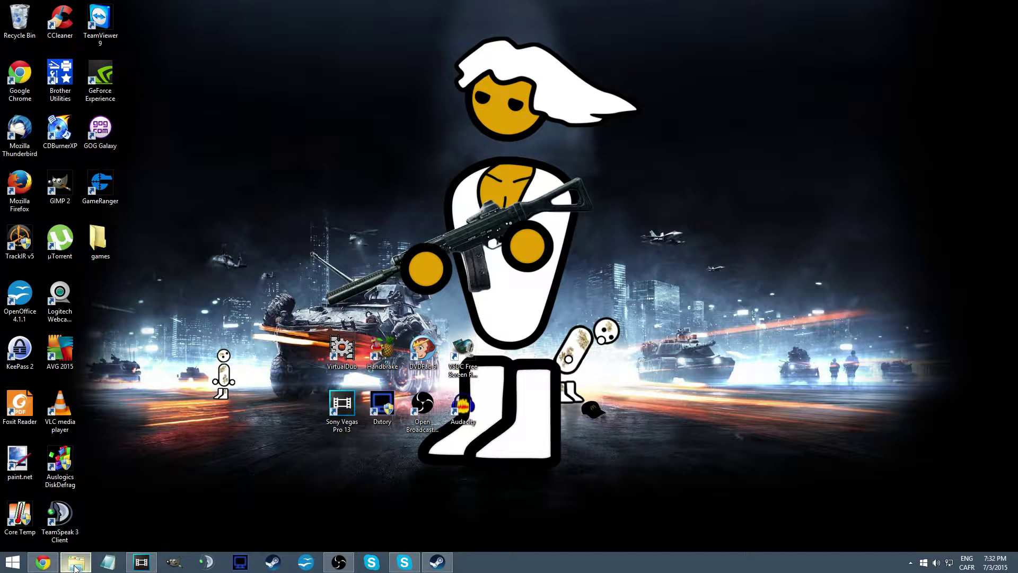
Restore the N64 games window and select the 1964-60FPS-Build-GoldenEye-Perfect-Dark-Edition folder.
{"action": "mouse_move", "coordinate": [75, 562]}
{"action": "left_click", "coordinate": [176, 518]}
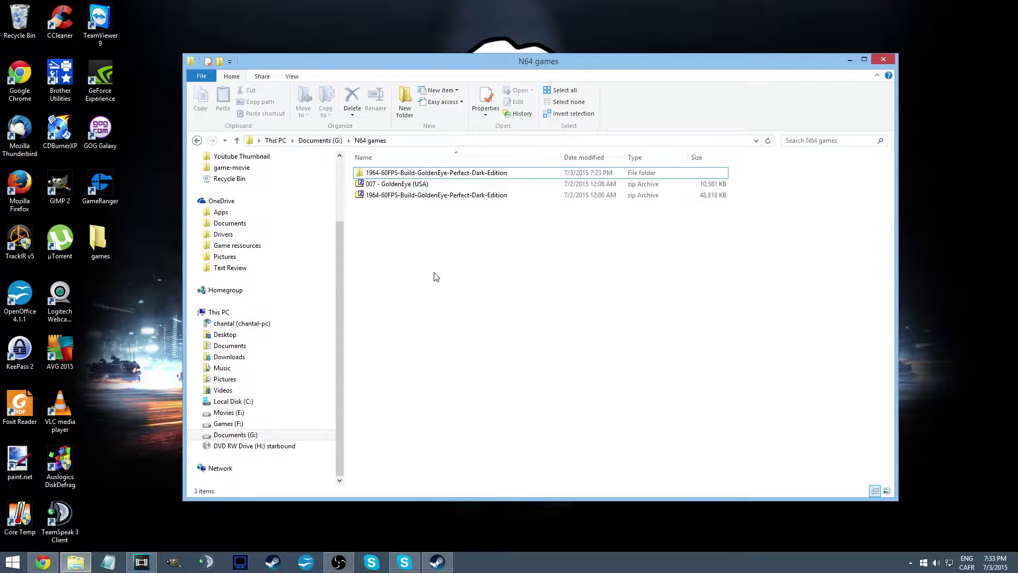
{"action": "left_click", "coordinate": [455, 176]}
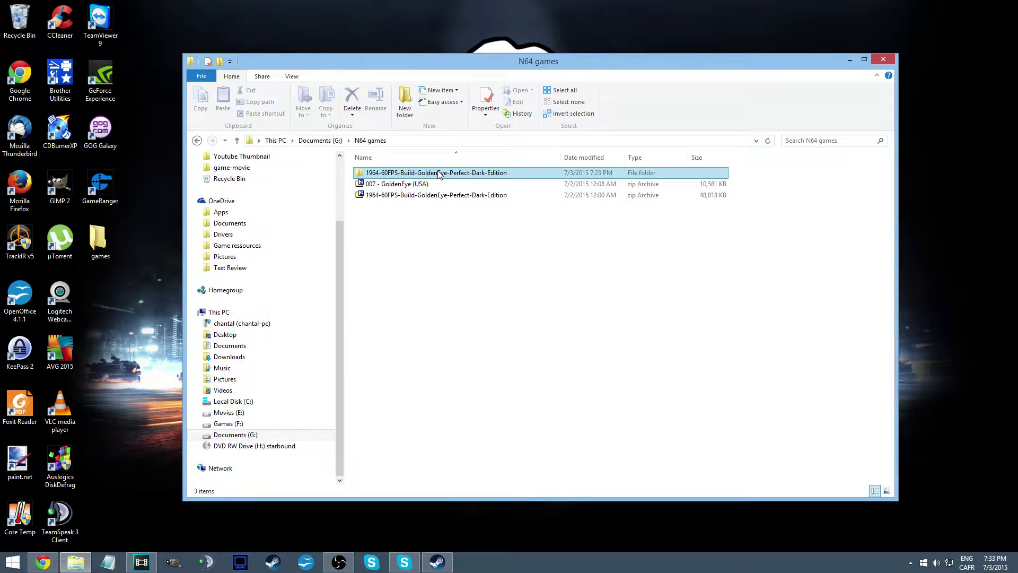
{"action": "mouse_move", "coordinate": [439, 174]}
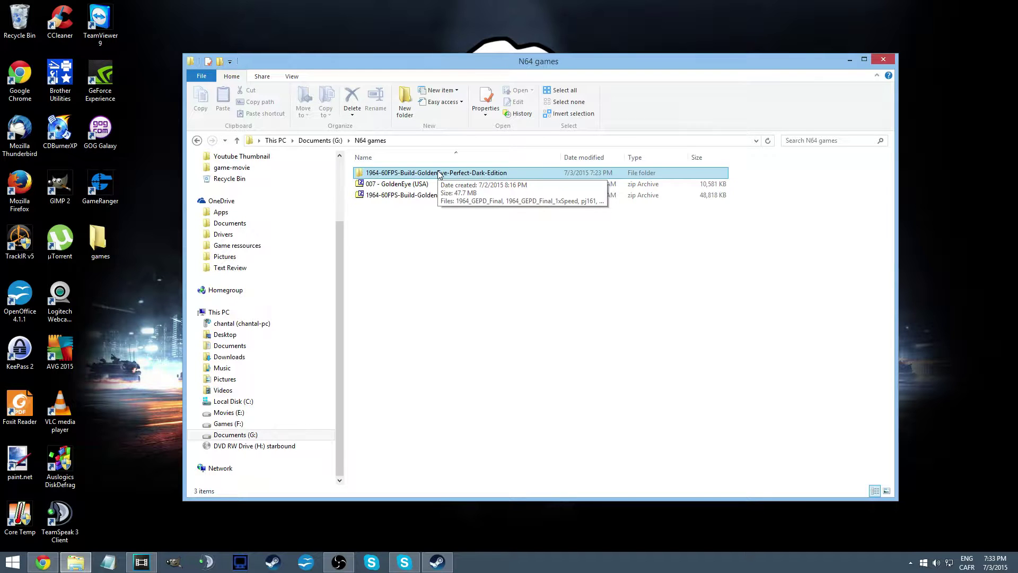
{"action": "left_click", "coordinate": [419, 229]}
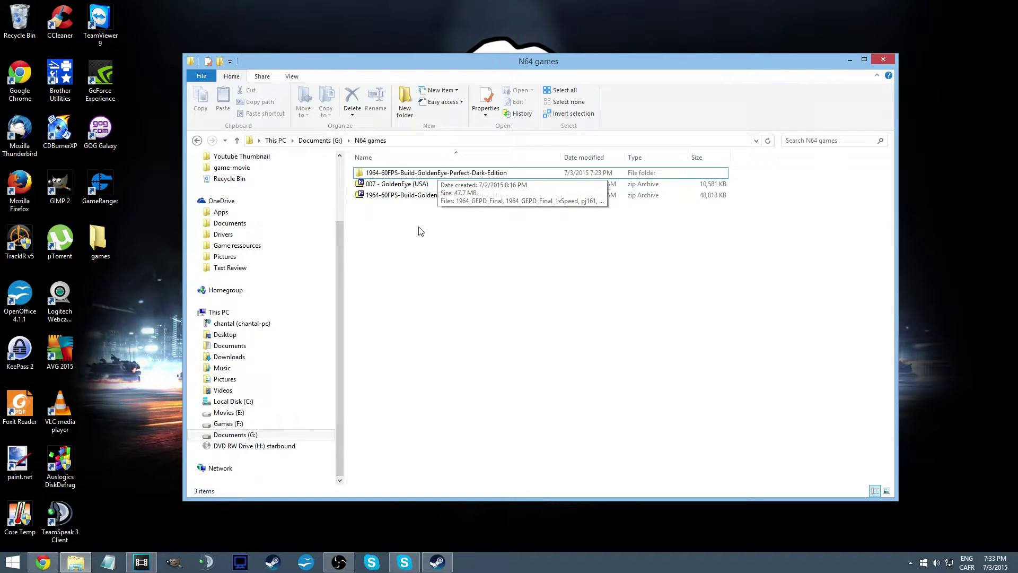
{"action": "left_click", "coordinate": [433, 196]}
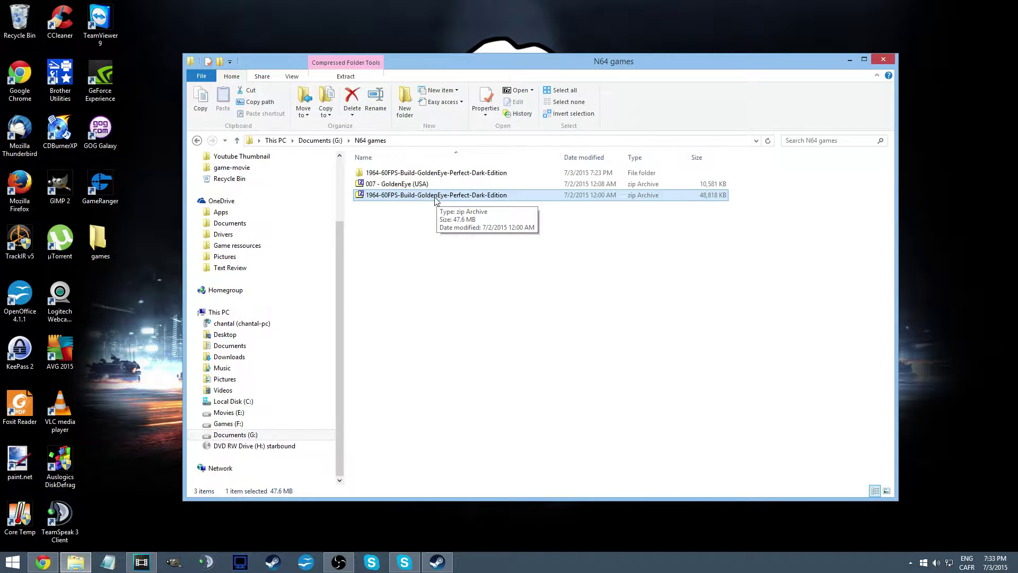
{"action": "left_click", "coordinate": [421, 175]}
Open the build folder and extract 1964_GEPD_Final_1xSpeed into its own folder with 7-Zip.
{"action": "double_click", "coordinate": [420, 175]}
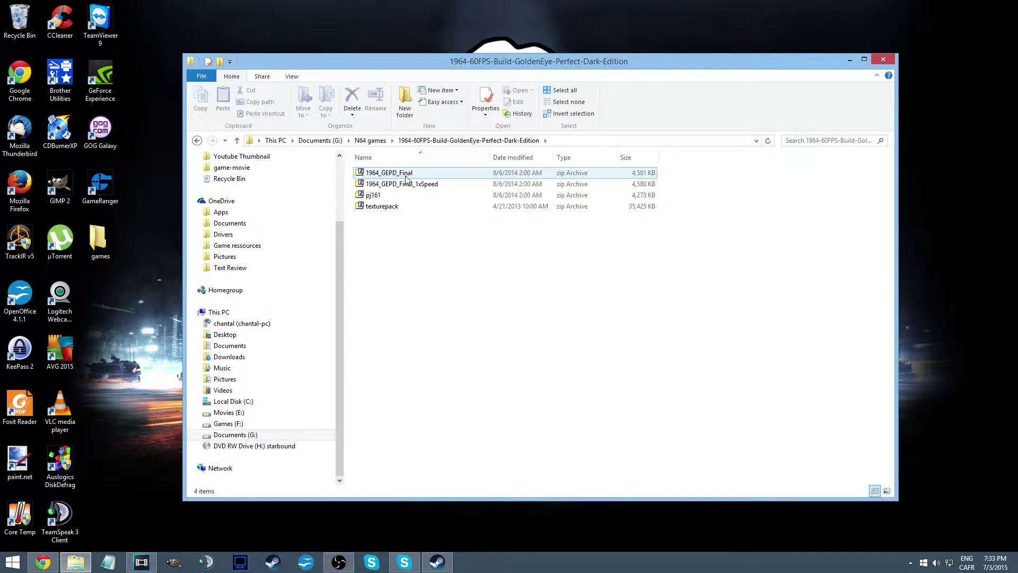
{"action": "left_click", "coordinate": [408, 184]}
{"action": "left_click", "coordinate": [405, 210]}
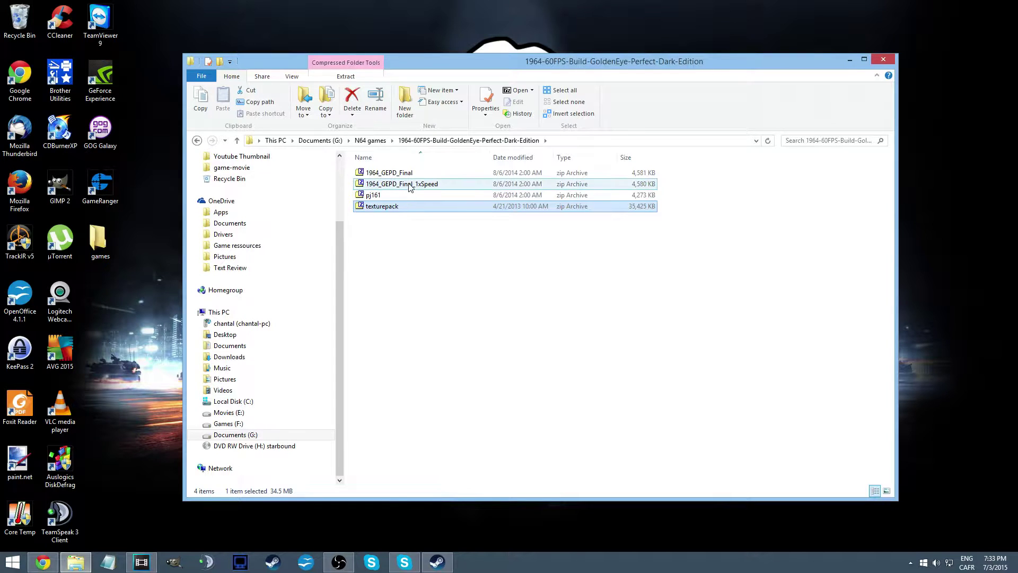
{"action": "right_click", "coordinate": [409, 186]}
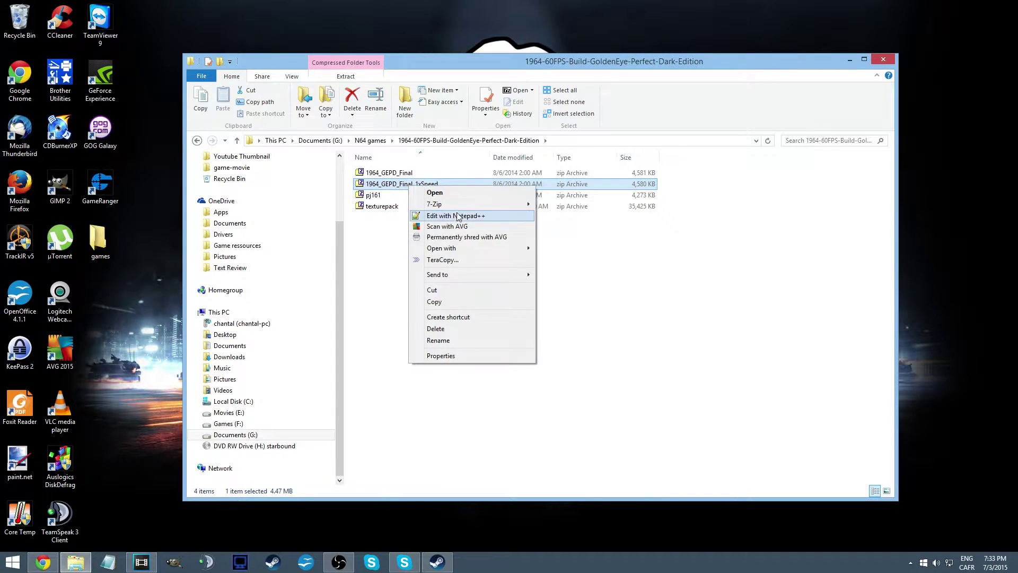
{"action": "mouse_move", "coordinate": [527, 208]}
{"action": "left_click", "coordinate": [604, 239]}
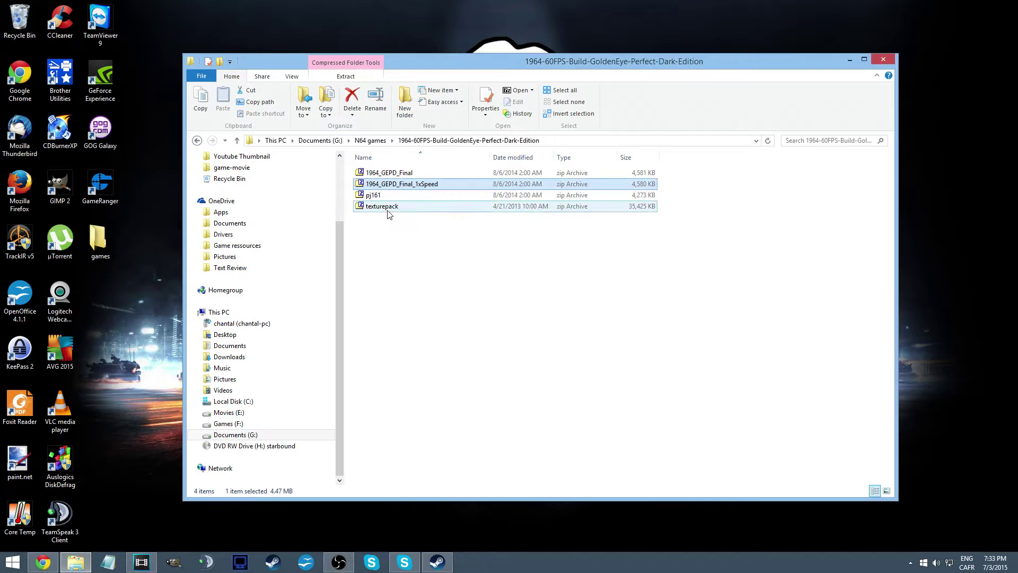
Extract the texturepack archive into its own texturepack folder with 7-Zip.
{"action": "right_click", "coordinate": [388, 211]}
{"action": "left_click", "coordinate": [389, 214]}
{"action": "right_click", "coordinate": [453, 221]}
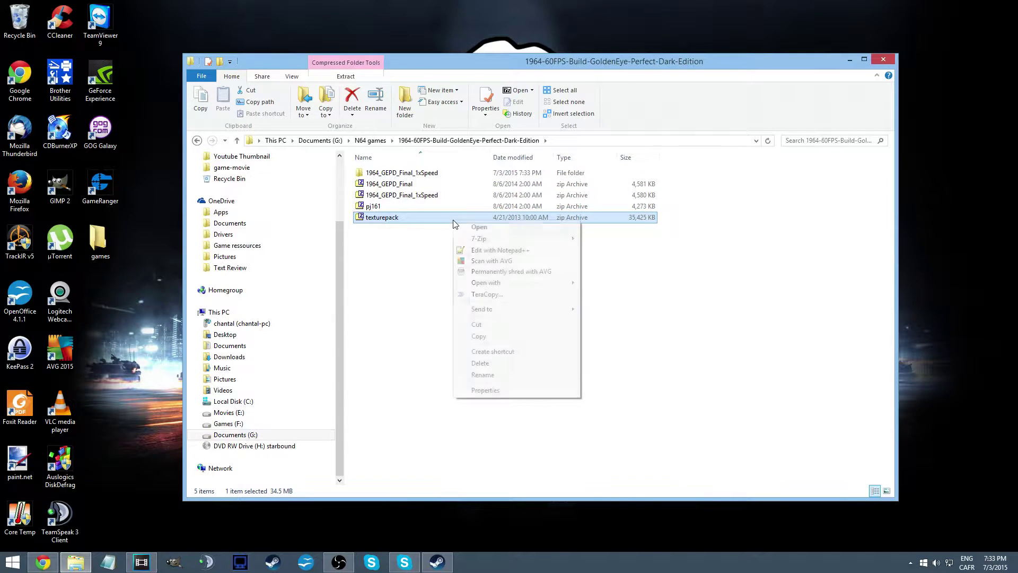
{"action": "mouse_move", "coordinate": [536, 238]}
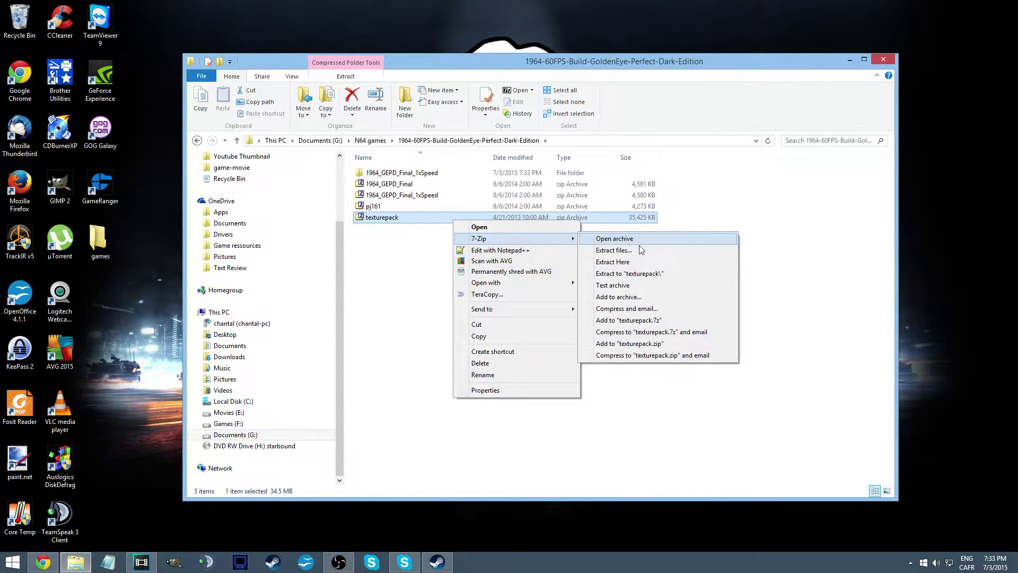
{"action": "left_click", "coordinate": [640, 276]}
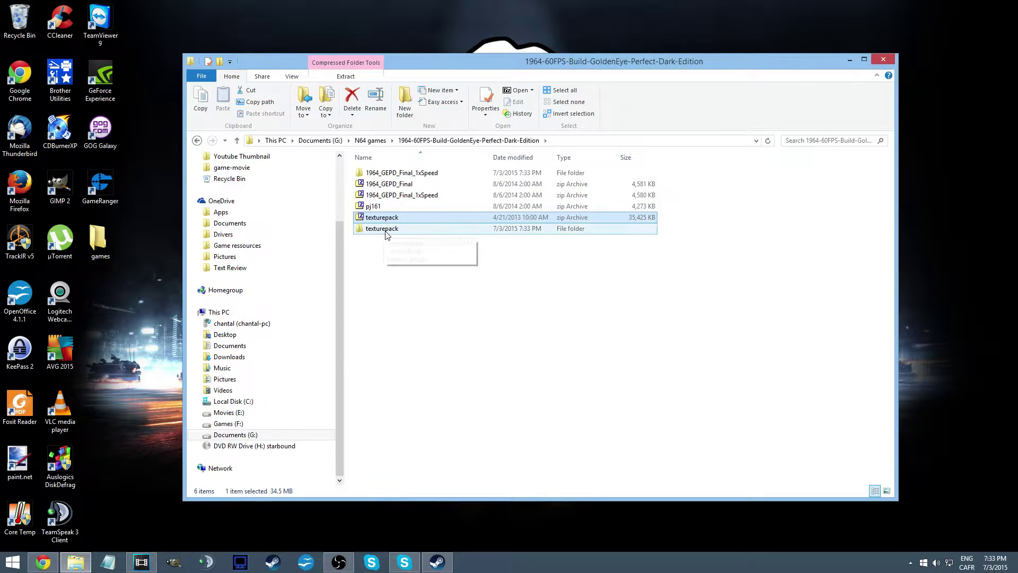
{"action": "left_click", "coordinate": [774, 33]}
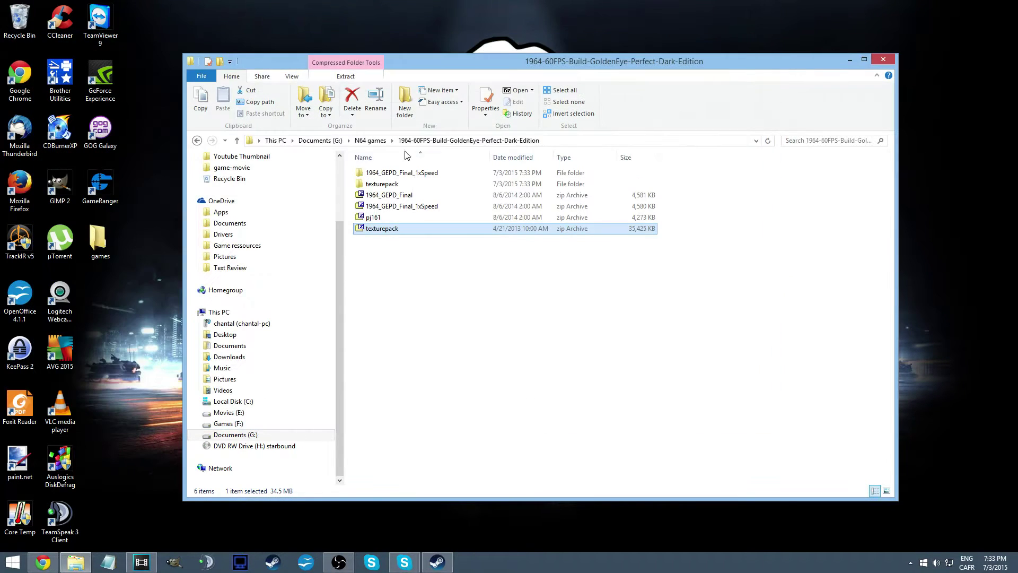
Confirm texturepack\plugin\cache holds GOLDENEYE_HIRESTEXTURES.dat, then return to the build folder.
{"action": "double_click", "coordinate": [398, 184]}
{"action": "double_click", "coordinate": [395, 175]}
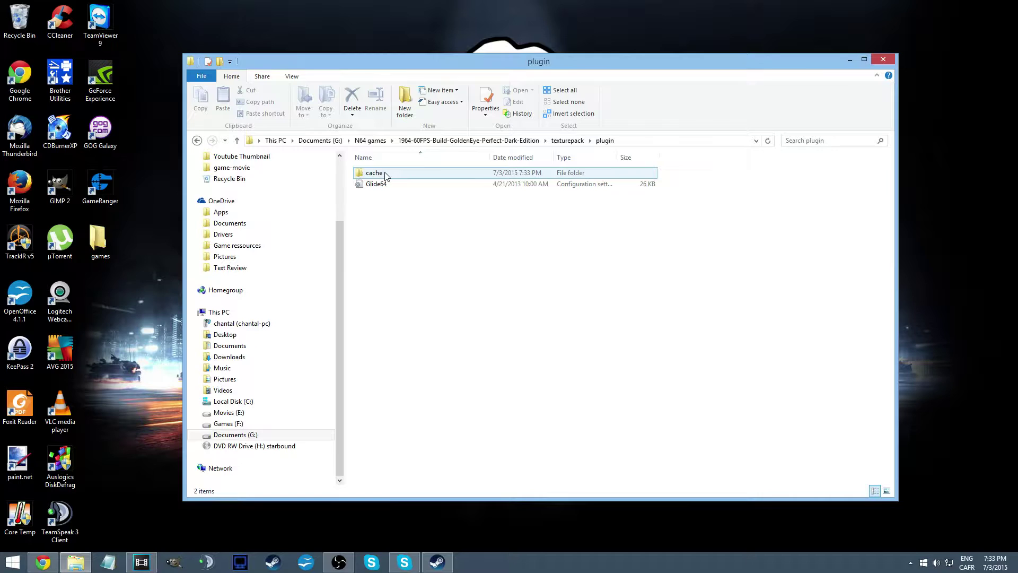
{"action": "double_click", "coordinate": [393, 175]}
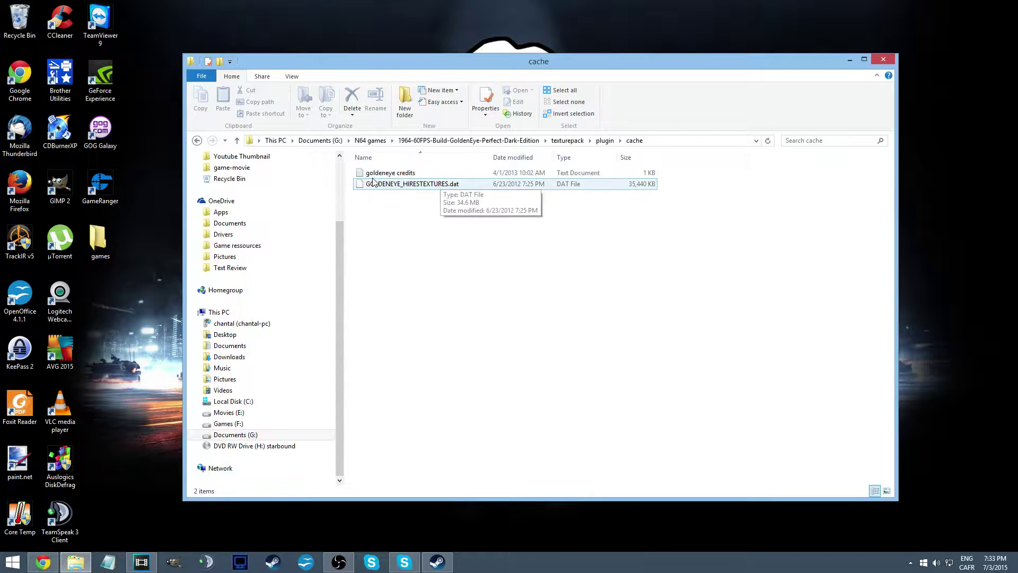
{"action": "left_click", "coordinate": [412, 184]}
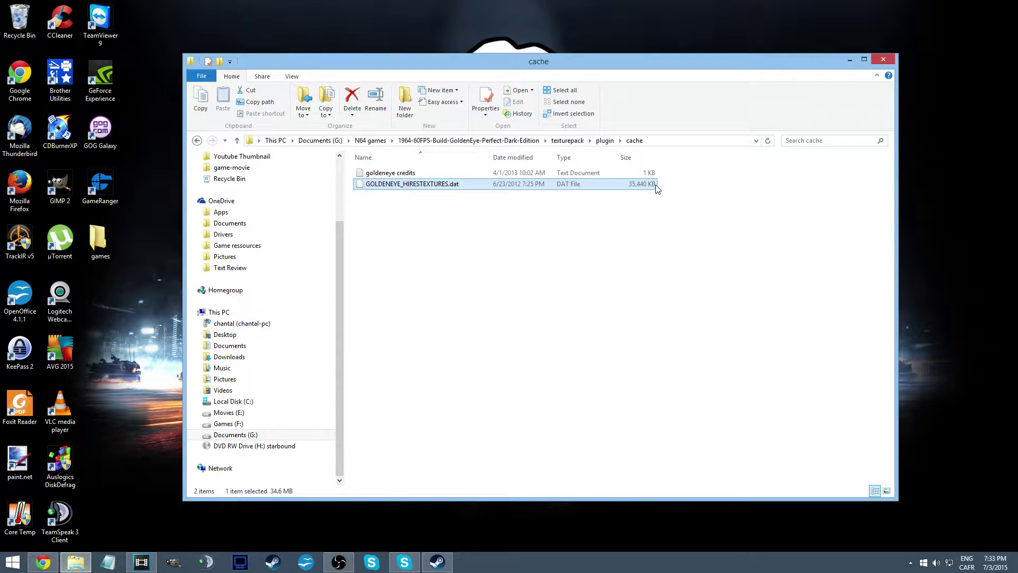
{"action": "left_click", "coordinate": [197, 142]}
{"action": "left_click", "coordinate": [378, 184]}
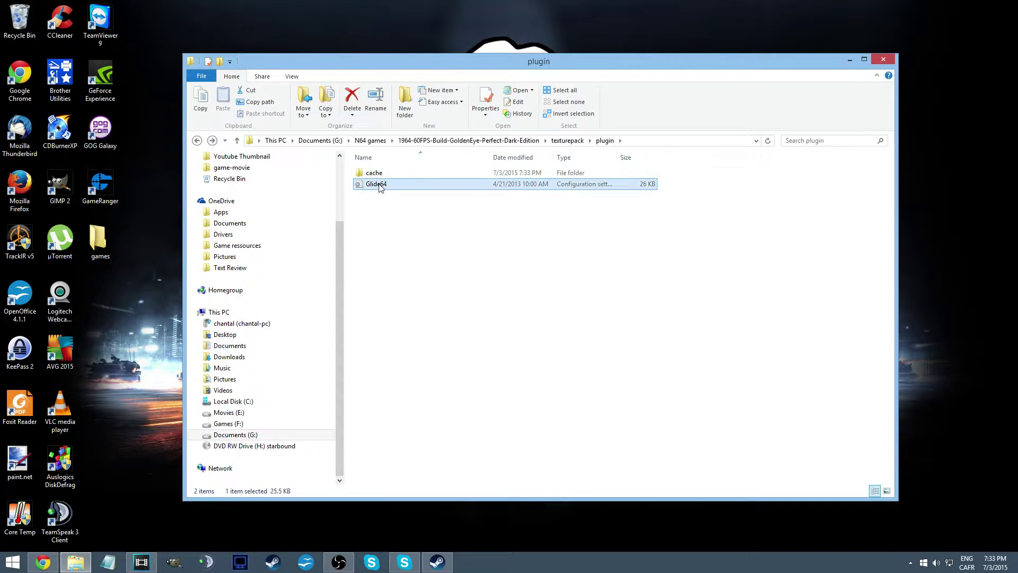
{"action": "left_click", "coordinate": [196, 141]}
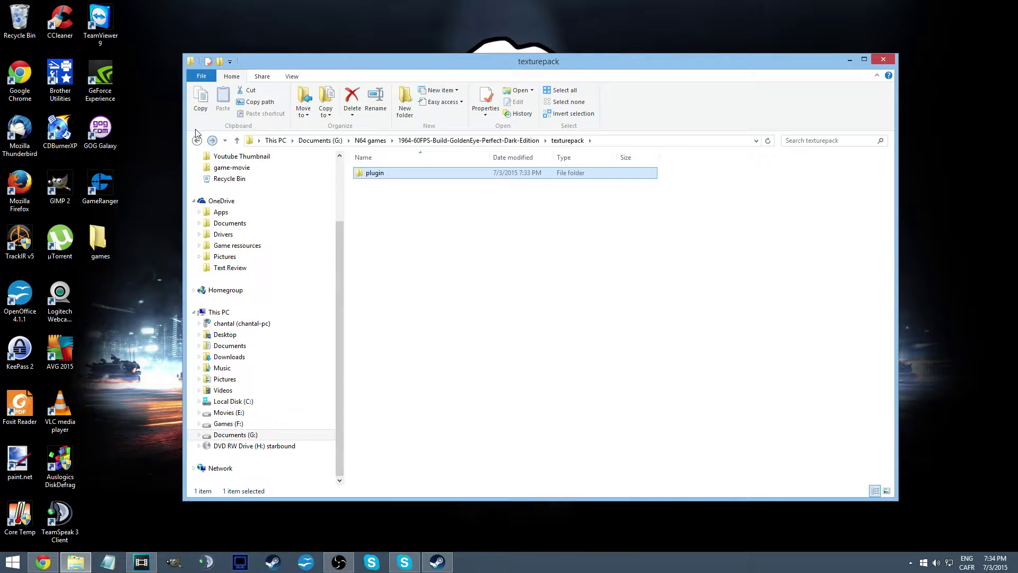
{"action": "left_click", "coordinate": [197, 141]}
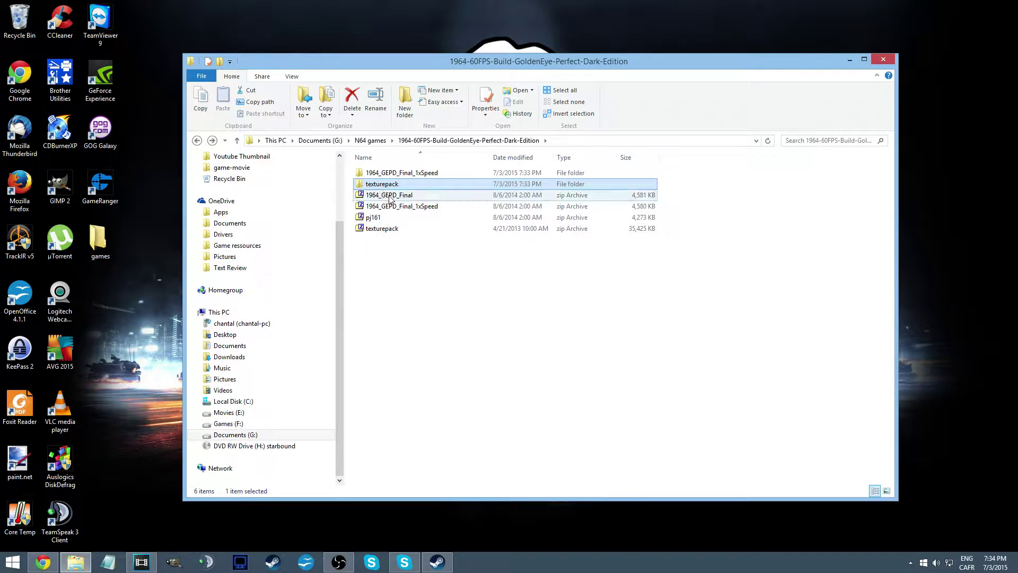
Read the BUNDLE_README notes inside 1964_GEPD_Final_1xSpeed in Notepad, then close them.
{"action": "left_click", "coordinate": [398, 174]}
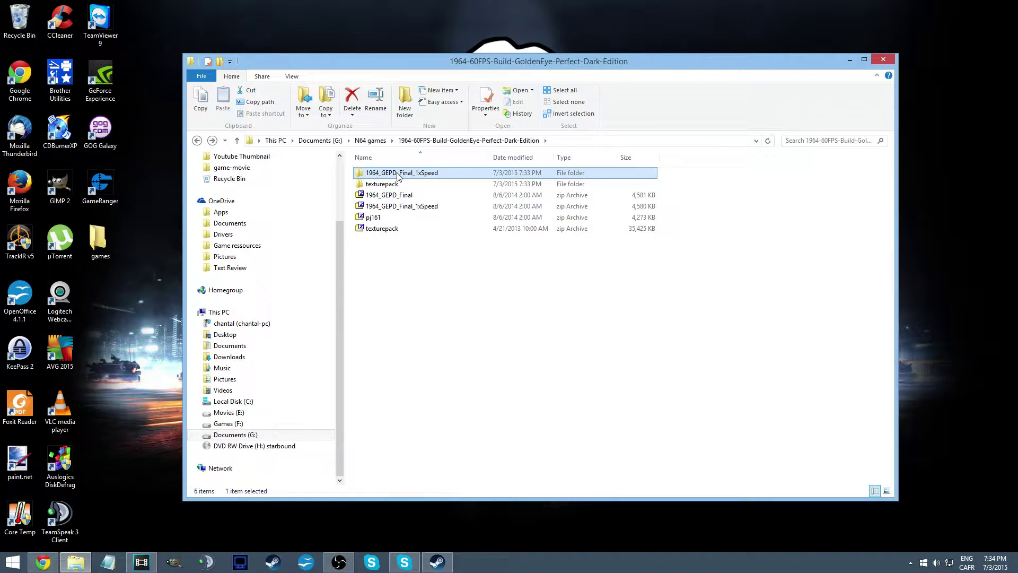
{"action": "double_click", "coordinate": [398, 173]}
{"action": "left_click", "coordinate": [404, 184]}
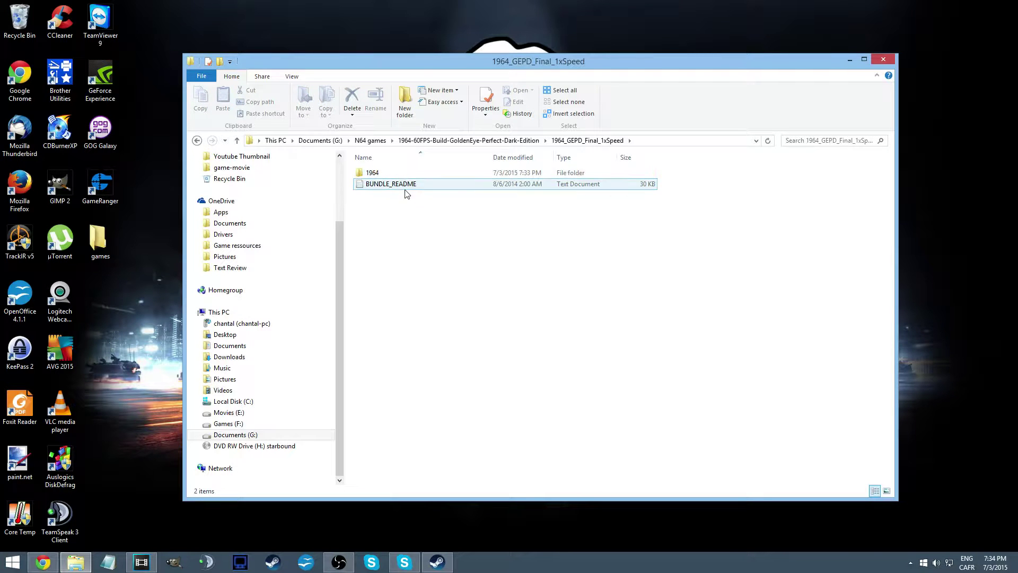
{"action": "double_click", "coordinate": [405, 184]}
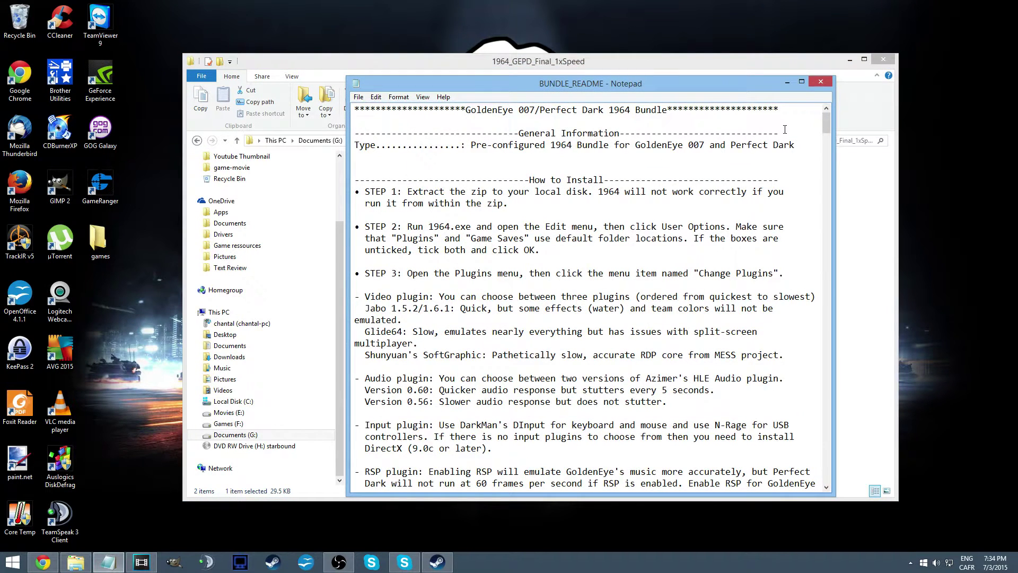
{"action": "left_click", "coordinate": [820, 83]}
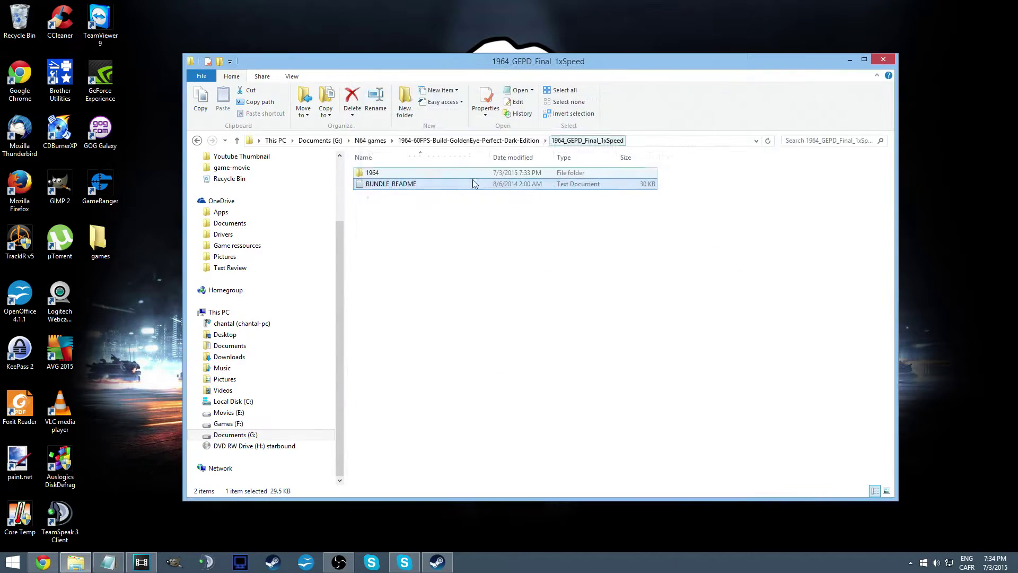
Open the 1964 subfolder and select the 1964 application.
{"action": "left_click", "coordinate": [396, 173]}
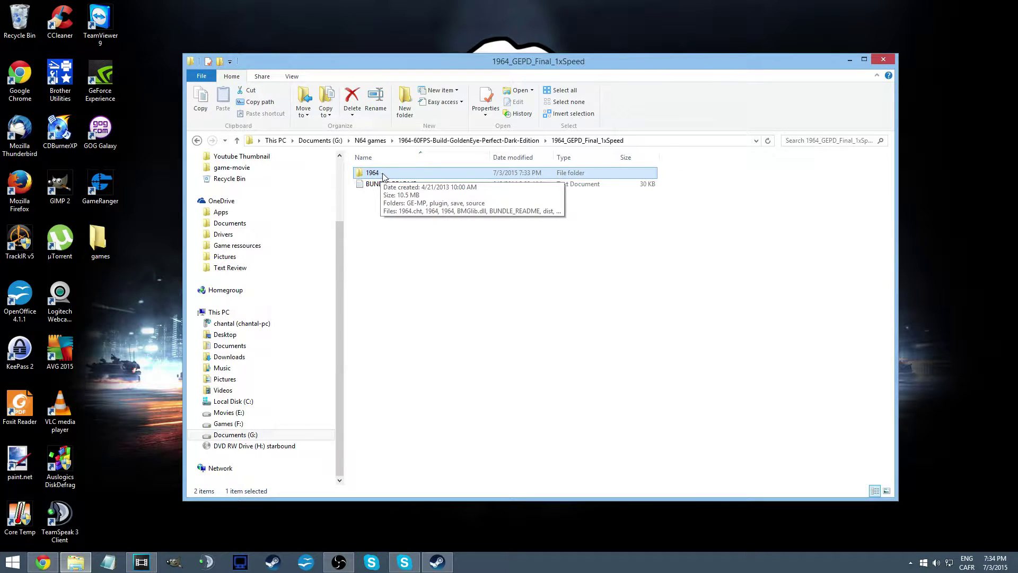
{"action": "double_click", "coordinate": [383, 175]}
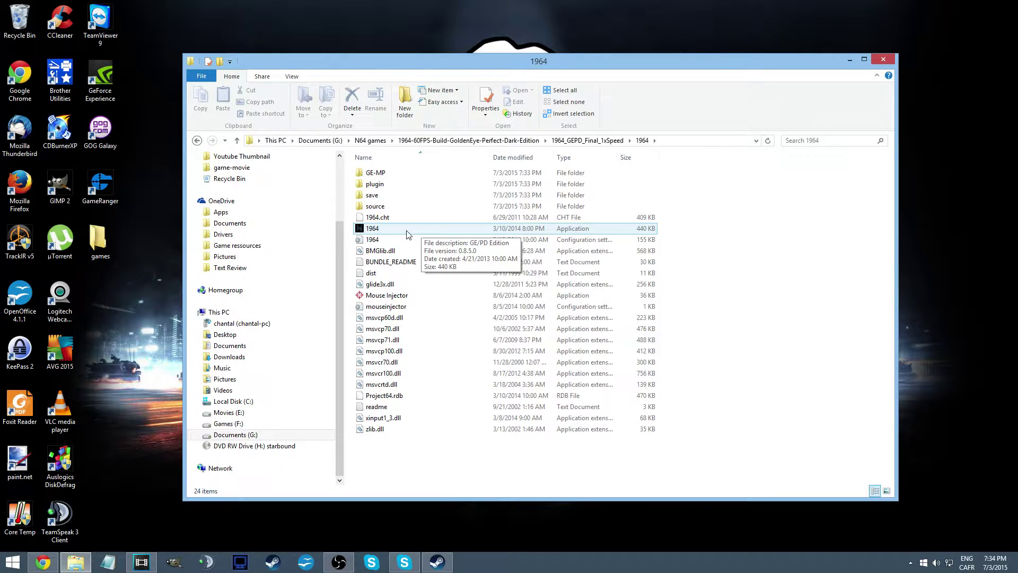
{"action": "left_click", "coordinate": [406, 229]}
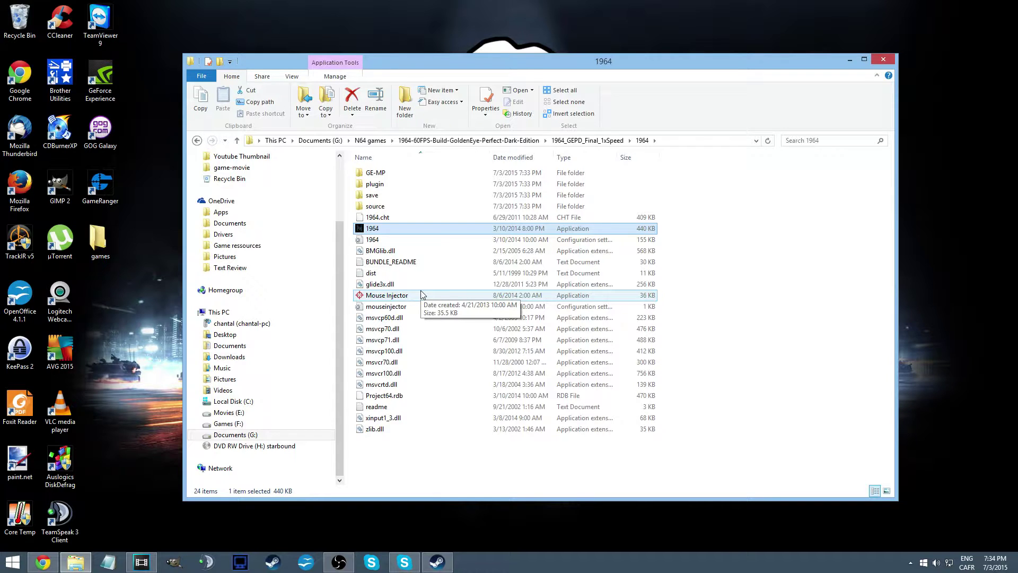
{"action": "left_click", "coordinate": [415, 295]}
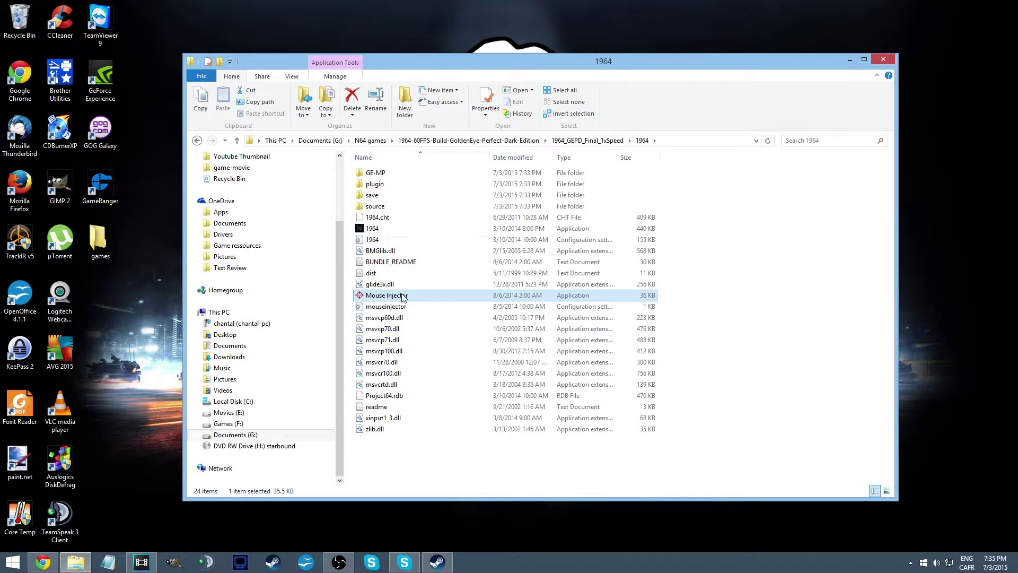
{"action": "left_click", "coordinate": [403, 231]}
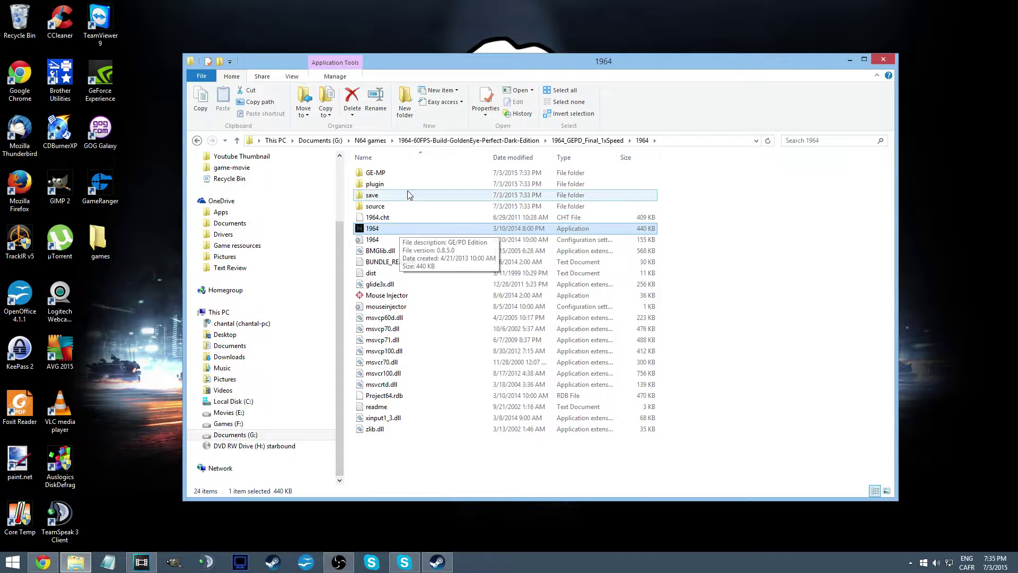
Launch 1964 and leave plugins as Glide64, Azimer's HLE Audio v0.56 WIP 2 and DarkMan's DInput 4.0b.
{"action": "key", "text": "Return"}
{"action": "left_click", "coordinate": [125, 74]}
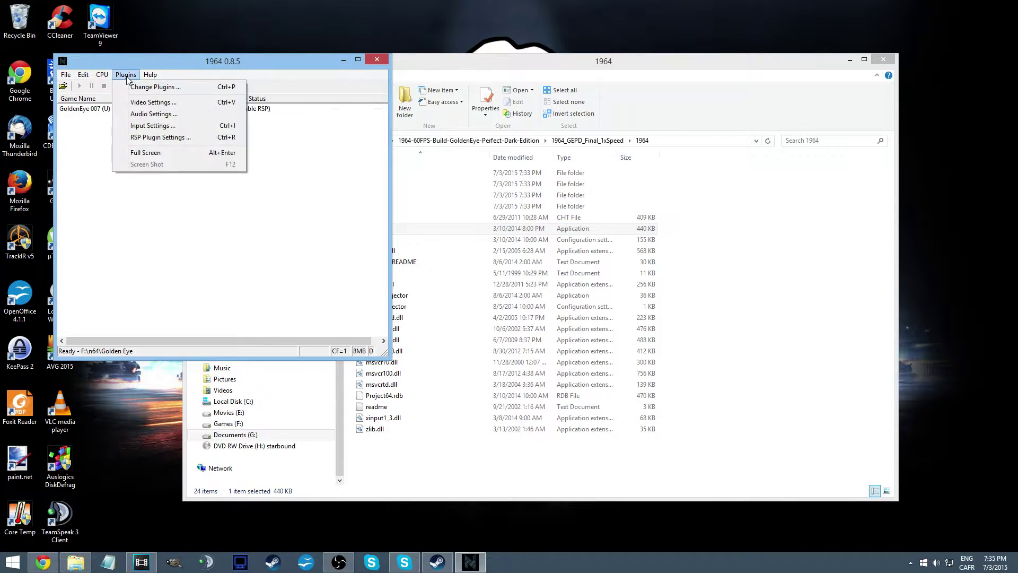
{"action": "left_click", "coordinate": [142, 88]}
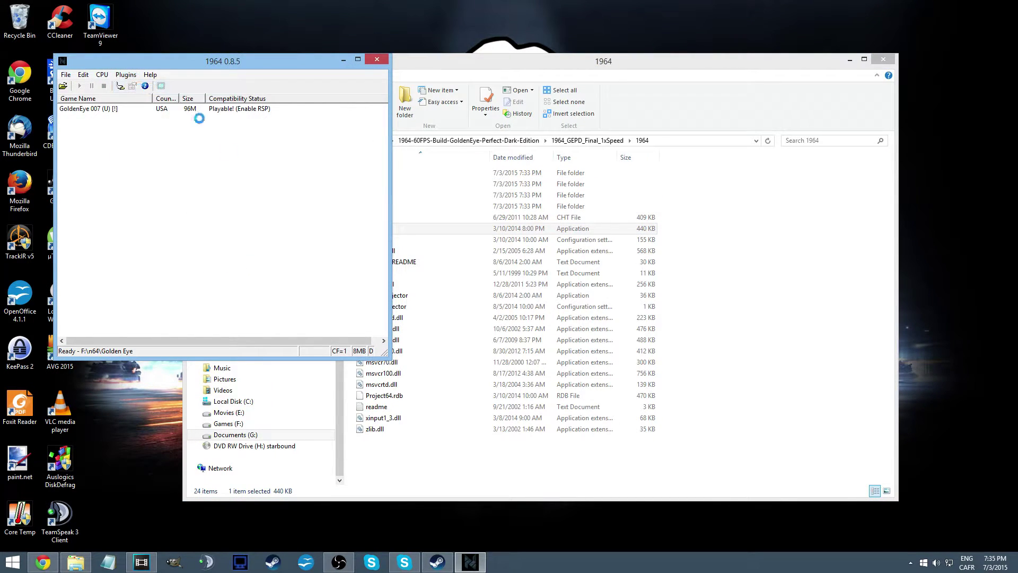
{"action": "left_click", "coordinate": [188, 121]}
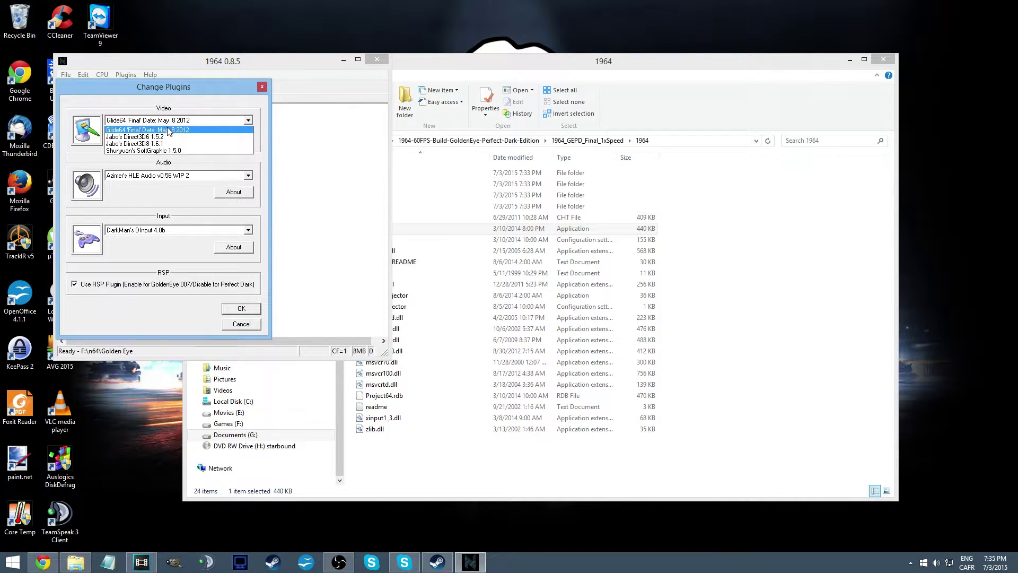
{"action": "left_click", "coordinate": [194, 130]}
{"action": "left_click", "coordinate": [195, 175]}
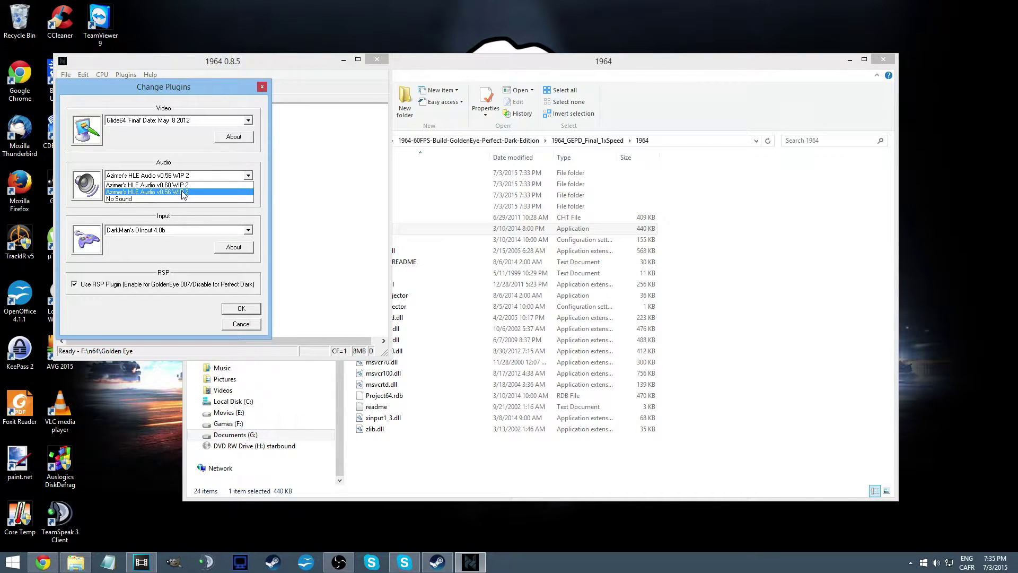
{"action": "left_click", "coordinate": [197, 173]}
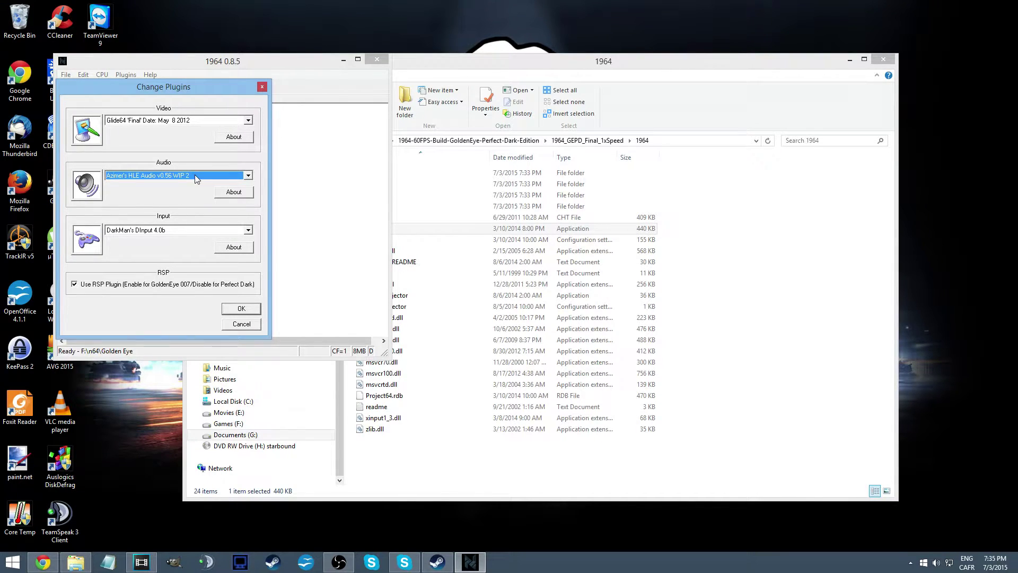
{"action": "left_click", "coordinate": [181, 229]}
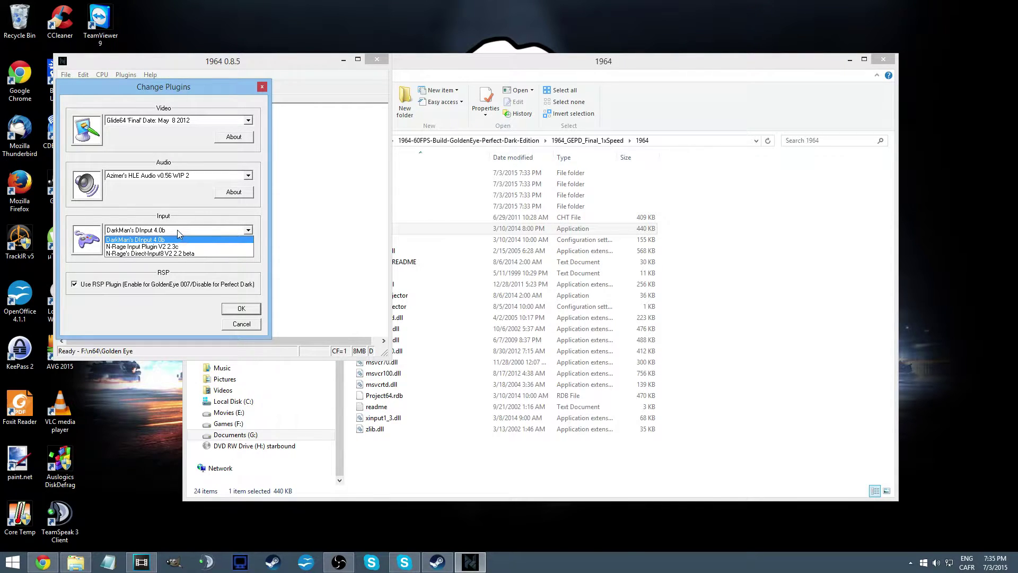
{"action": "left_click", "coordinate": [178, 230]}
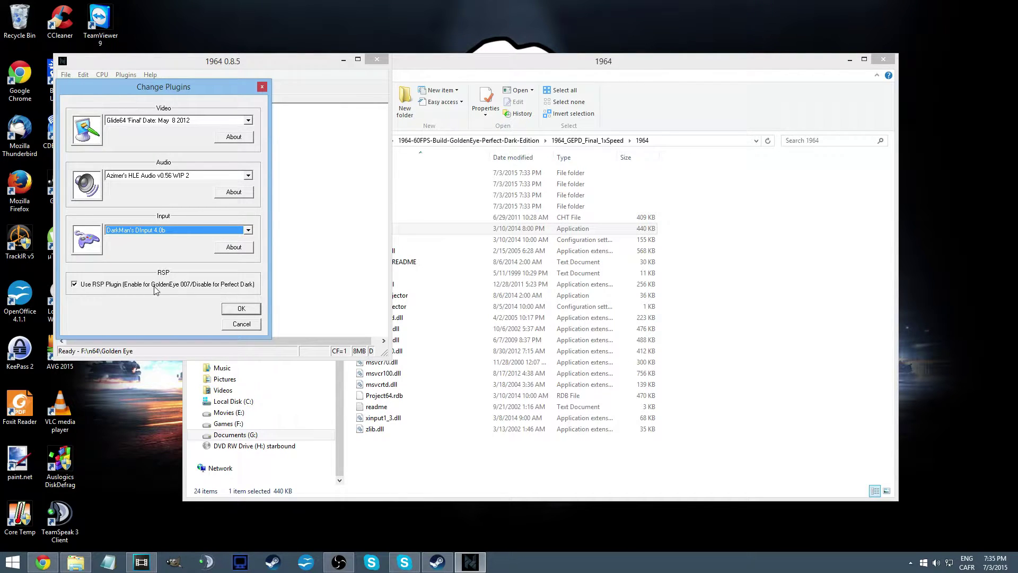
{"action": "left_click", "coordinate": [242, 325]}
Give Glide64 a 1920x1080 32bpp 60Hz full-screen resolution with anisotropic filtering, and save.
{"action": "left_click", "coordinate": [125, 75]}
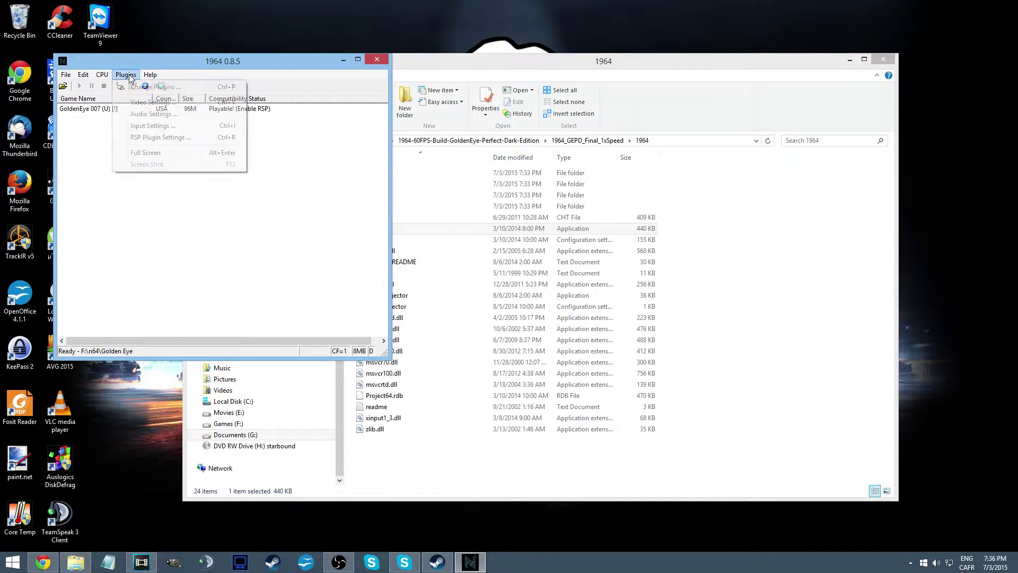
{"action": "left_click", "coordinate": [148, 101]}
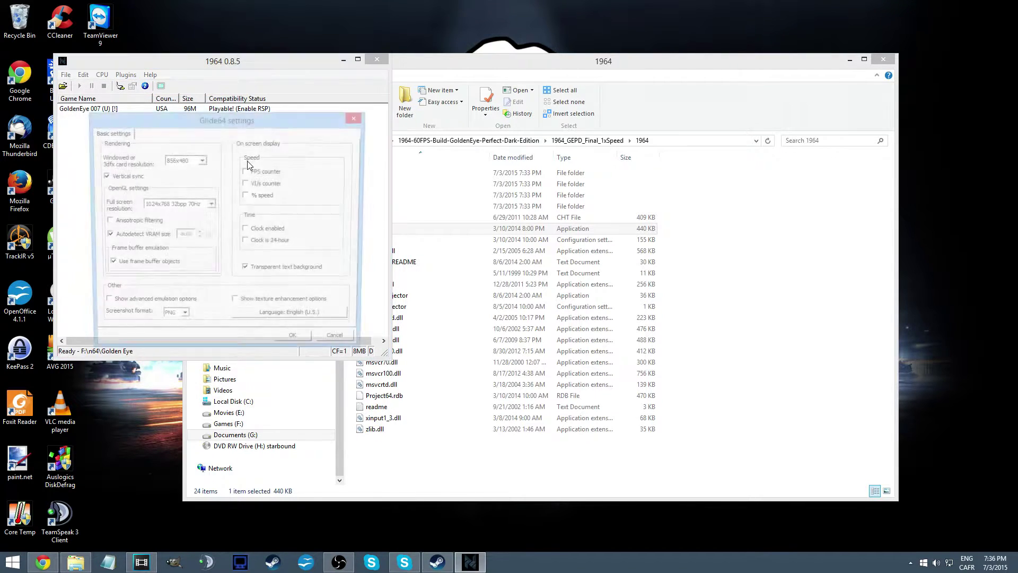
{"action": "left_click", "coordinate": [210, 206]}
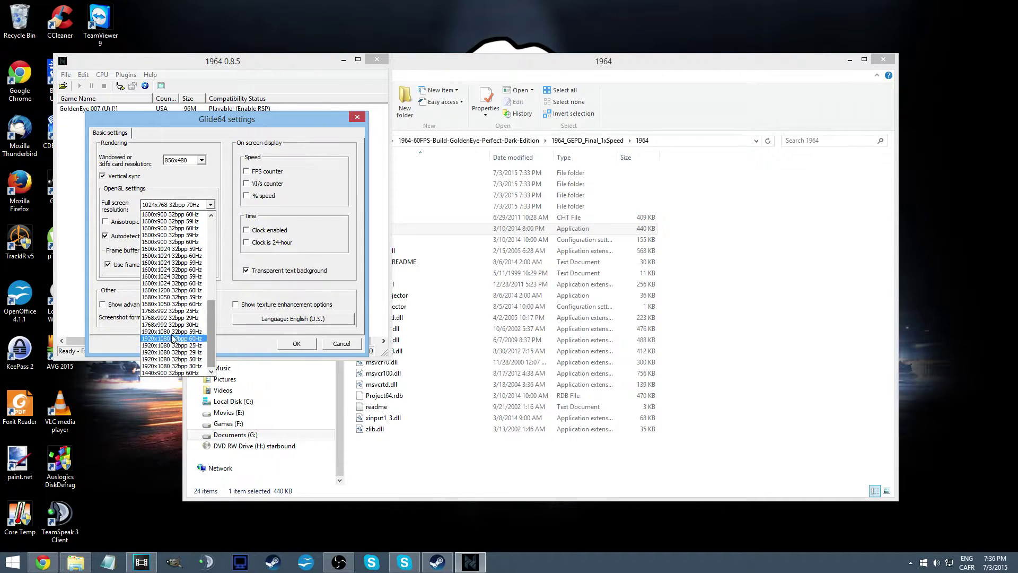
{"action": "left_click", "coordinate": [202, 340]}
{"action": "left_click", "coordinate": [210, 205]}
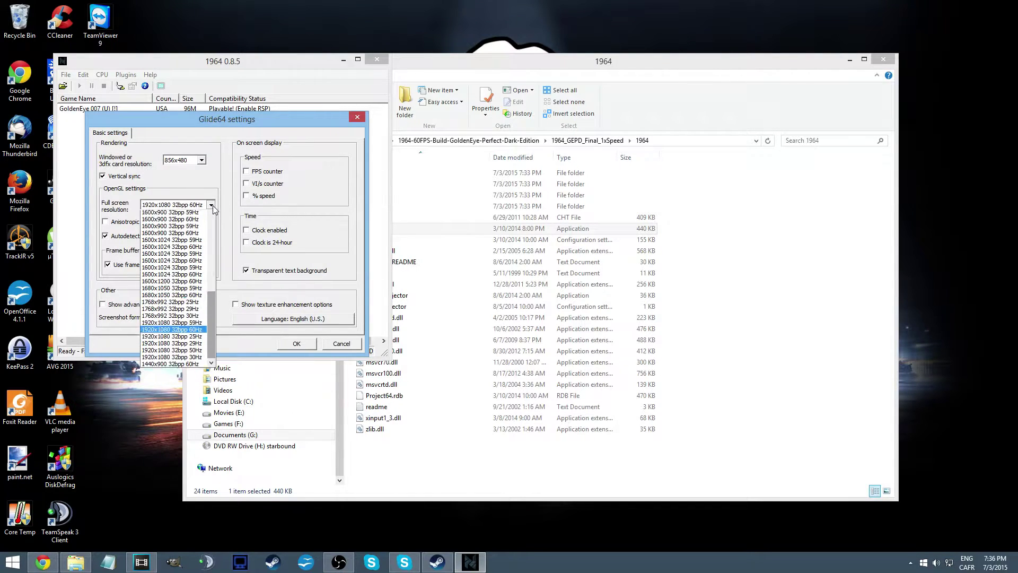
{"action": "left_click", "coordinate": [211, 205]}
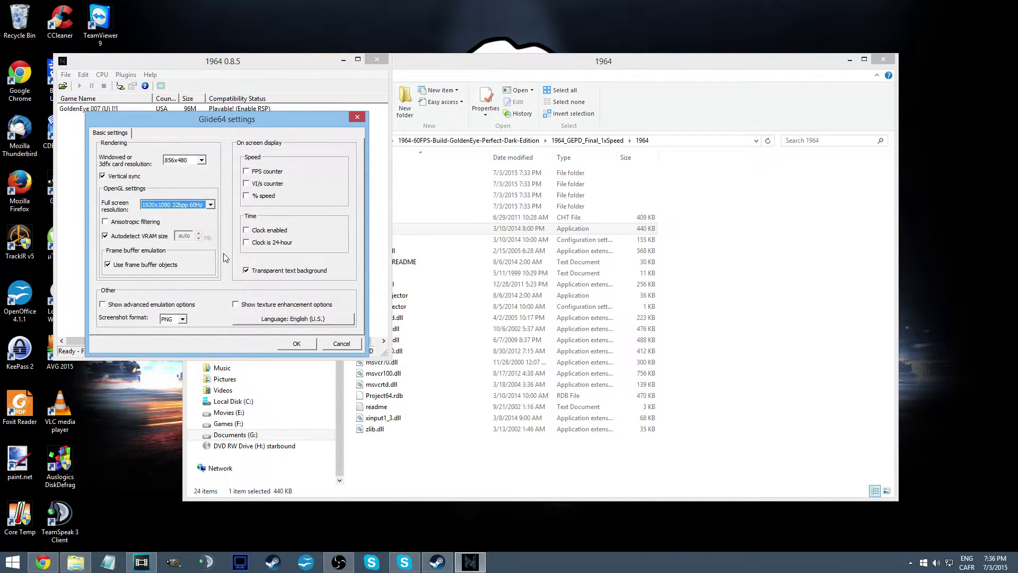
{"action": "left_click", "coordinate": [149, 225]}
{"action": "left_click", "coordinate": [295, 344]}
{"action": "left_click", "coordinate": [300, 344]}
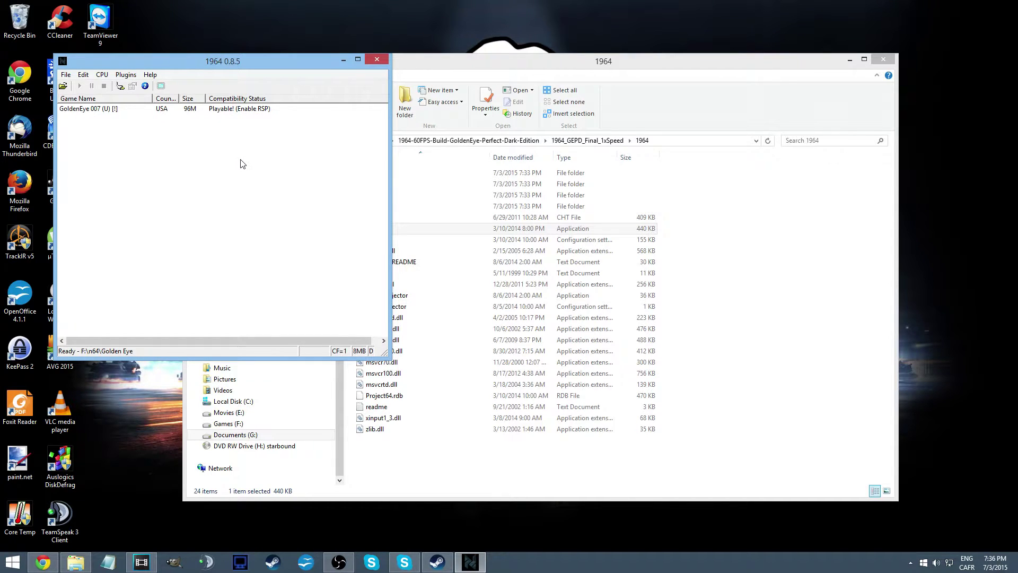
Launch Mouse Injector from the 1964 folder, turn mouse injection on with 4, and minimize its console.
{"action": "left_click", "coordinate": [128, 108]}
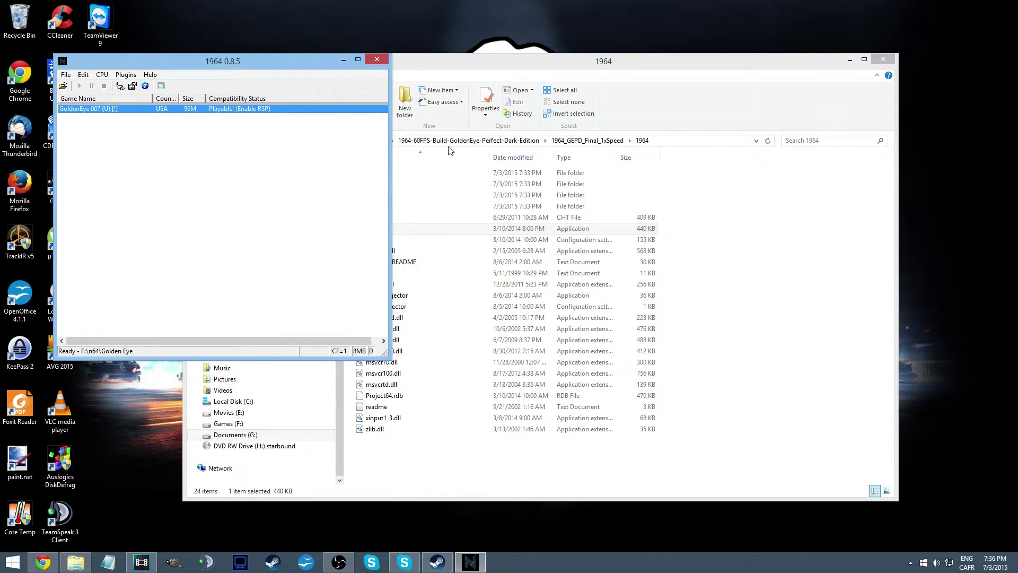
{"action": "left_click", "coordinate": [485, 58]}
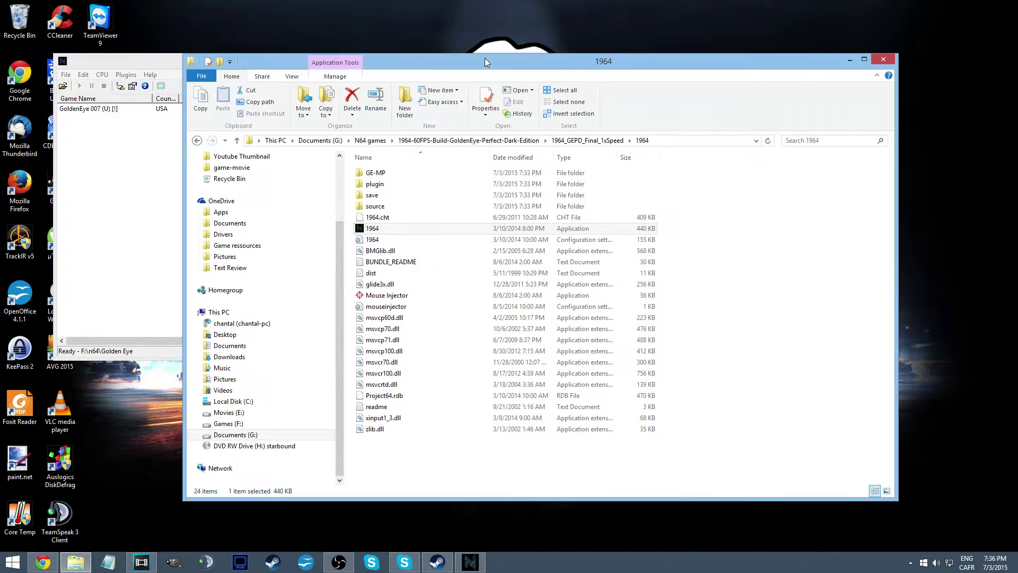
{"action": "double_click", "coordinate": [393, 299]}
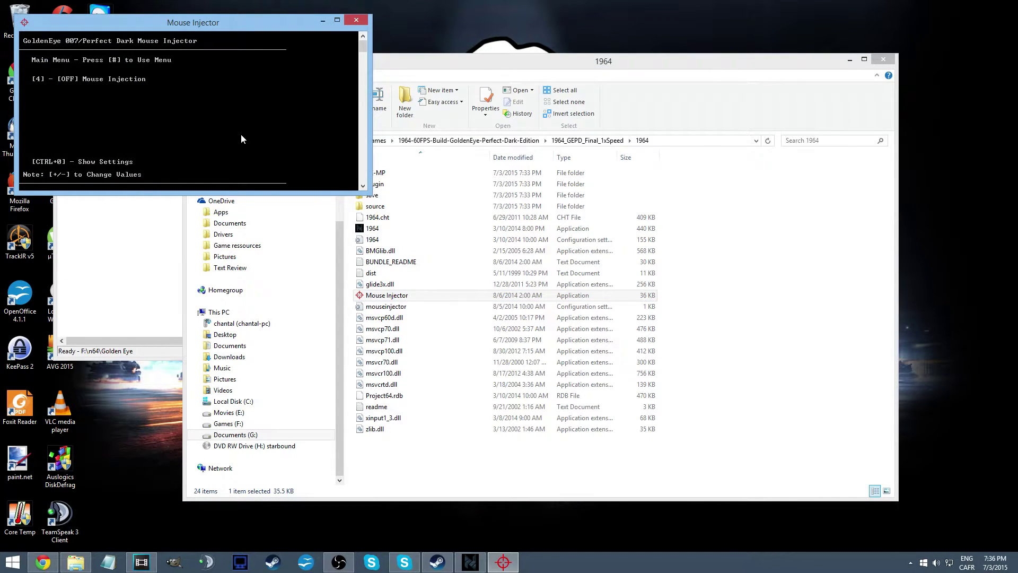
{"action": "key", "text": "4"}
{"action": "left_click", "coordinate": [323, 21]}
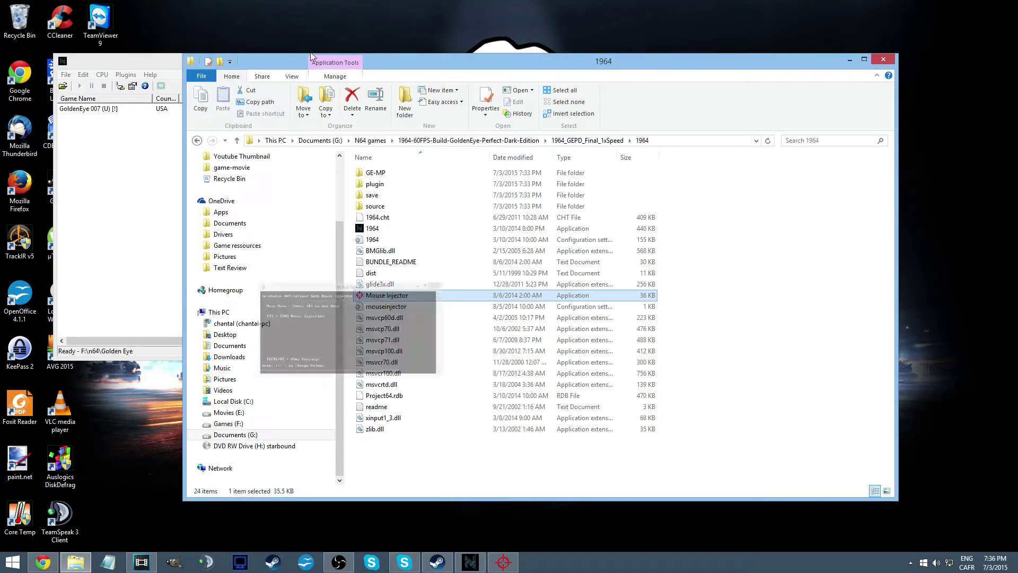
Open the Windows Volume Mixer, adjust a slider, and start GoldenEye 007 (U) in 1964.
{"action": "left_click", "coordinate": [112, 127]}
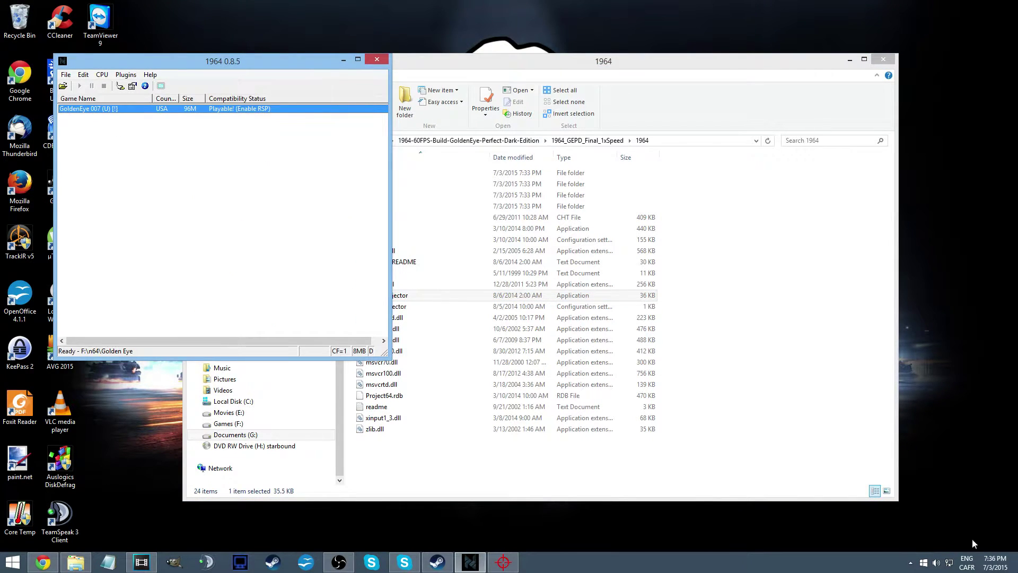
{"action": "left_click", "coordinate": [936, 562]}
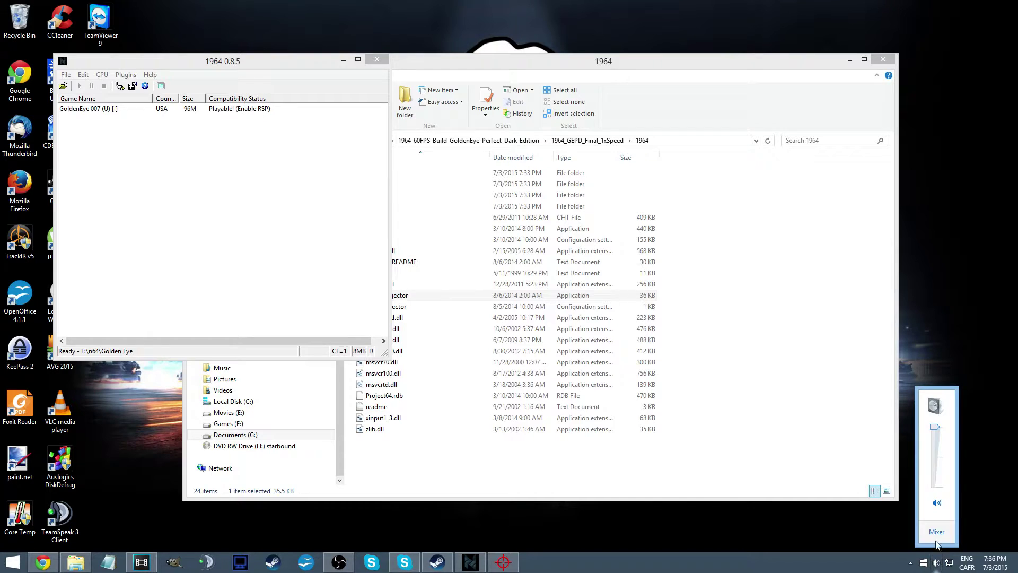
{"action": "left_click", "coordinate": [939, 543]}
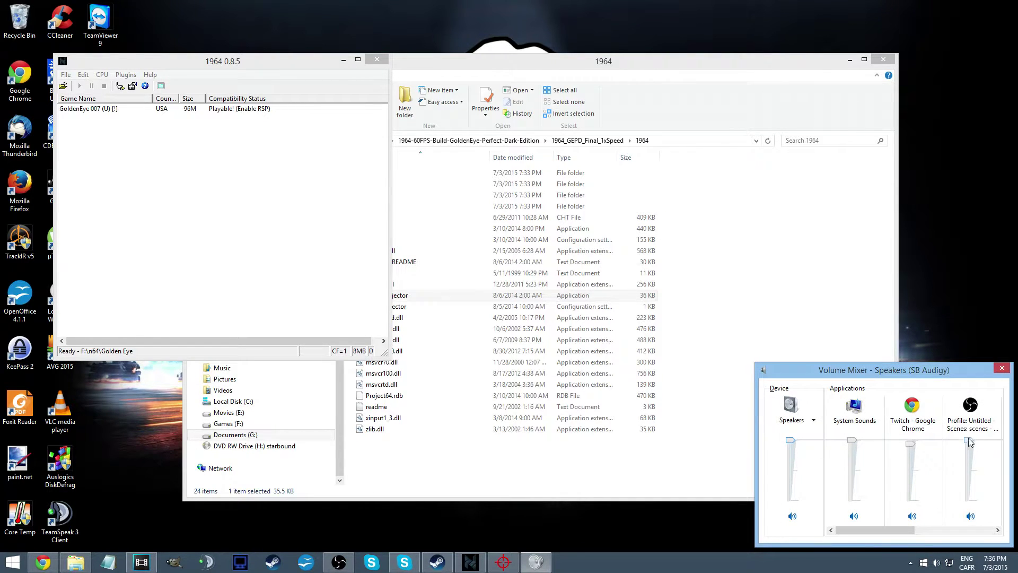
{"action": "mouse_move", "coordinate": [858, 530]}
{"action": "left_mouse_down"}
{"action": "mouse_move", "coordinate": [949, 532]}
{"action": "mouse_move", "coordinate": [891, 533]}
{"action": "left_mouse_up"}
{"action": "double_click", "coordinate": [111, 110]}
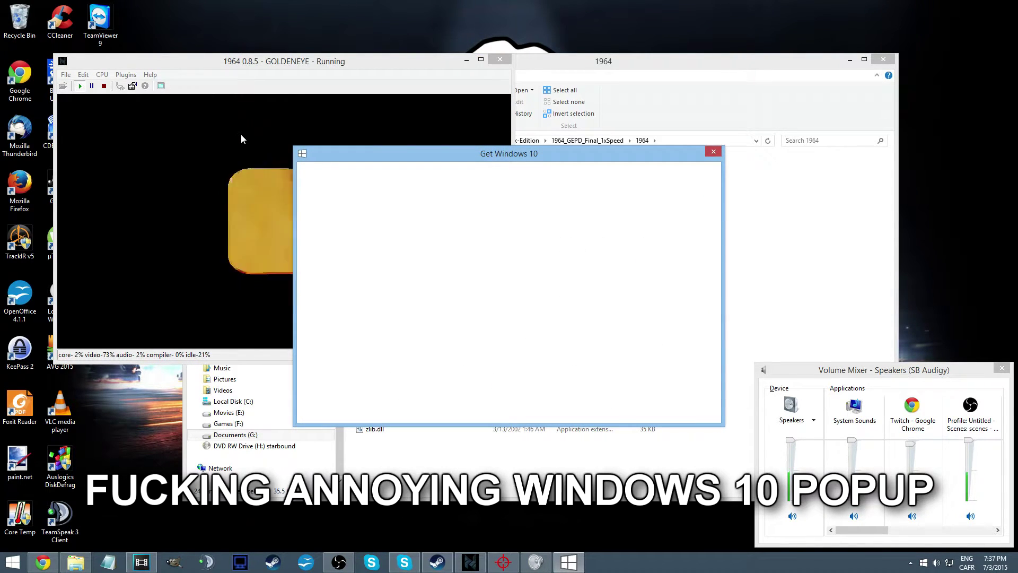
{"action": "left_click", "coordinate": [241, 137]}
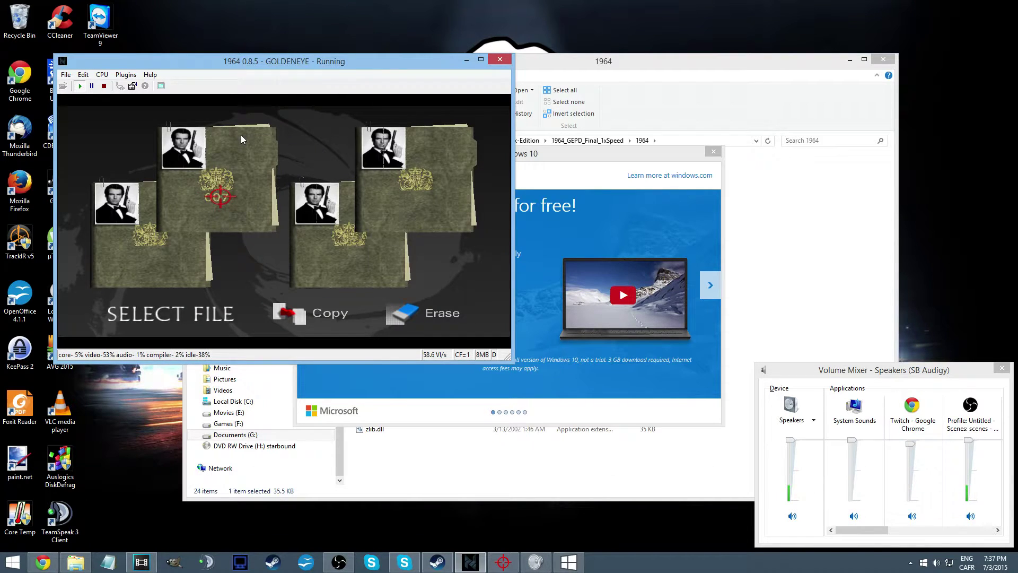
Pick a save file, go to Select Mission, and start the Dam at a chosen difficulty.
{"action": "key", "text": "Return"}
{"action": "key", "text": "Return"}
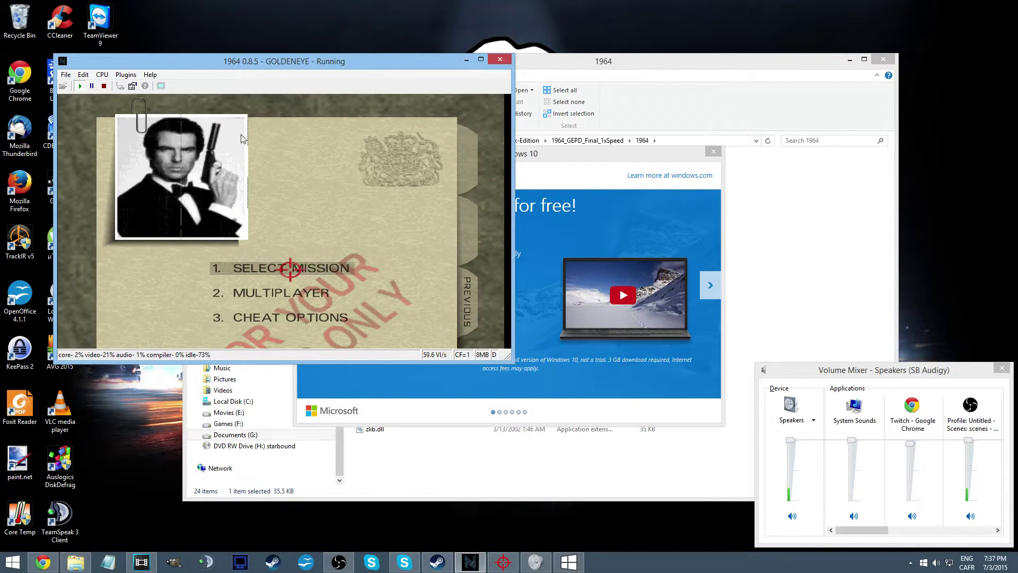
{"action": "key", "text": "Return"}
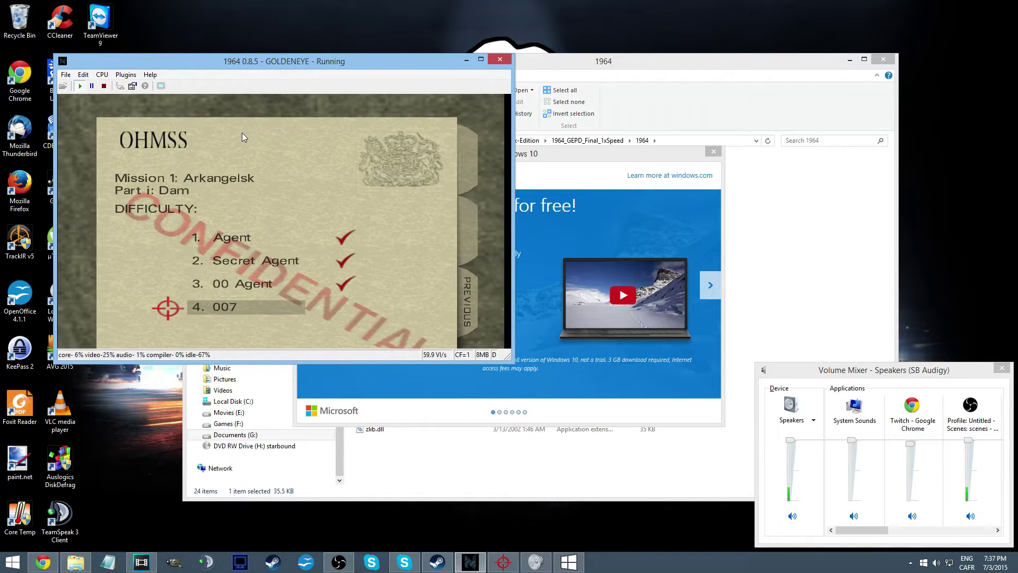
{"action": "key", "text": "Return"}
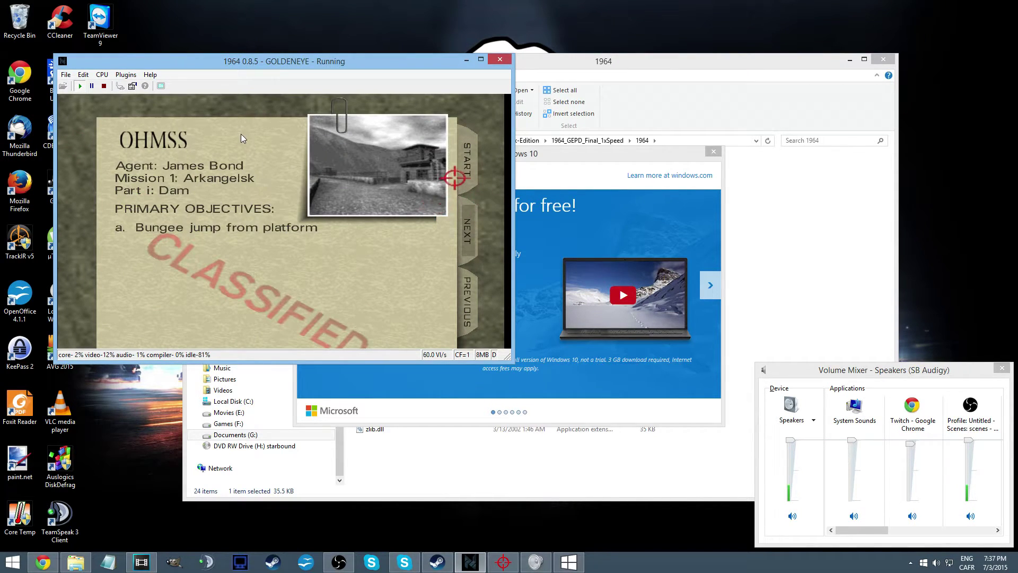
{"action": "key", "text": "Return"}
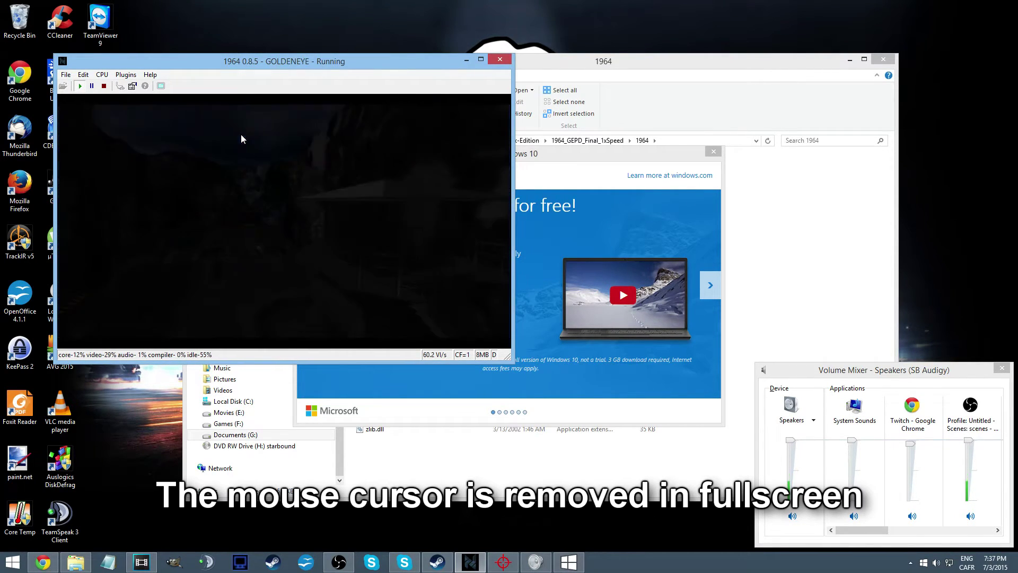
Advance along the Dam road past the ramps and tower, shooting guards, into the tunnel.
{"action": "key", "text": "Up"}
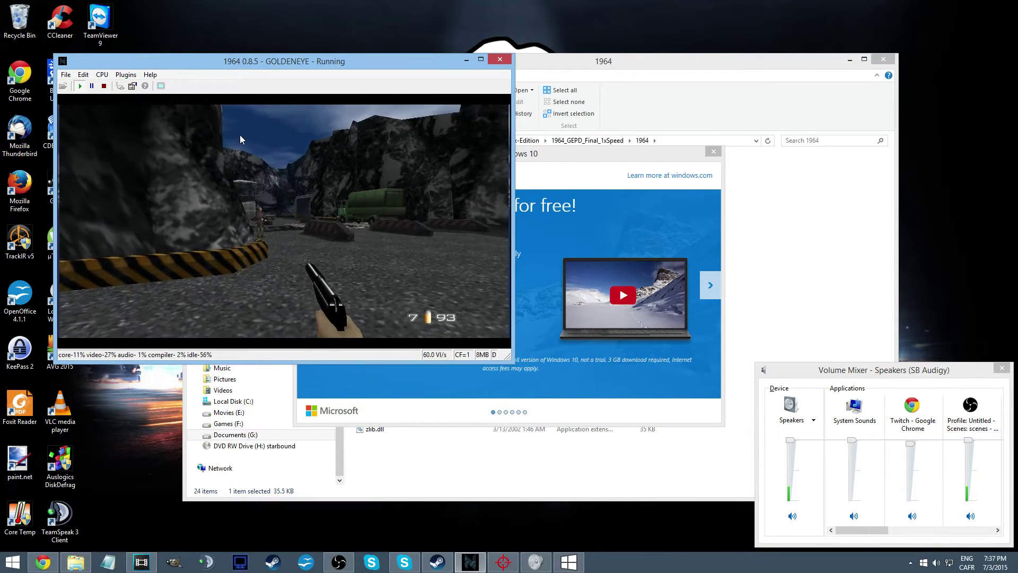
{"action": "key", "text": "Left"}
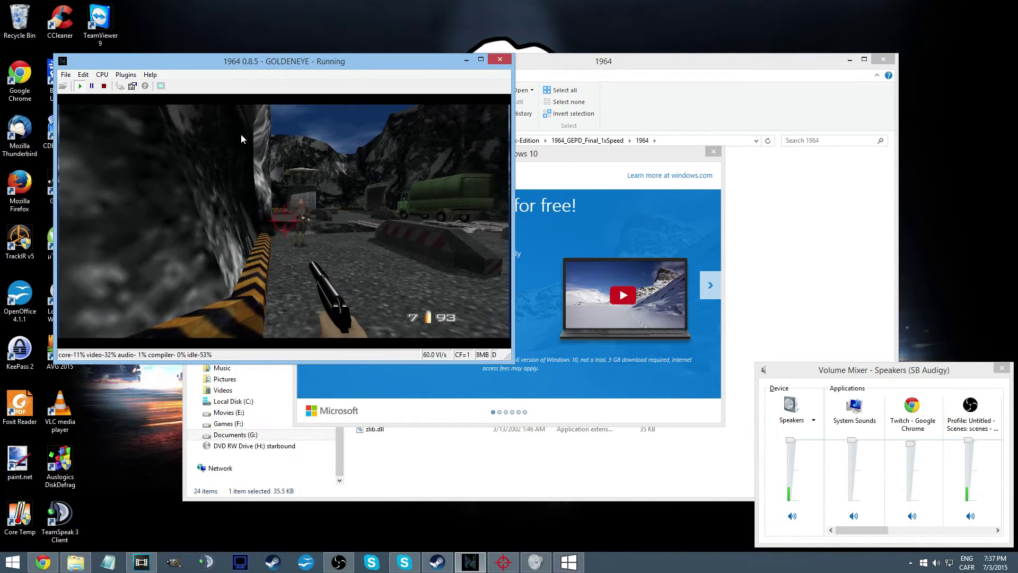
{"action": "key", "text": "Up"}
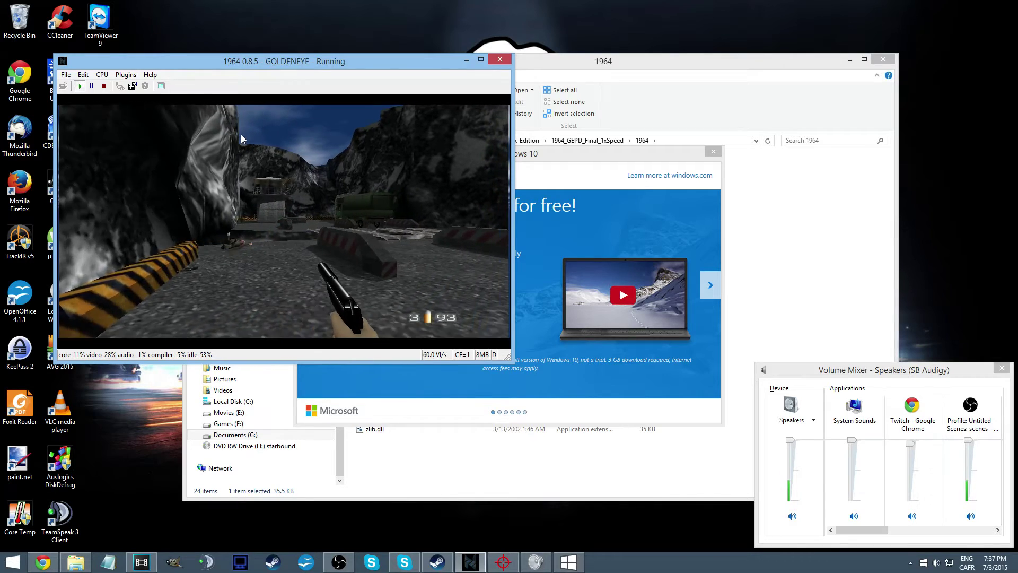
{"action": "key", "text": "Up"}
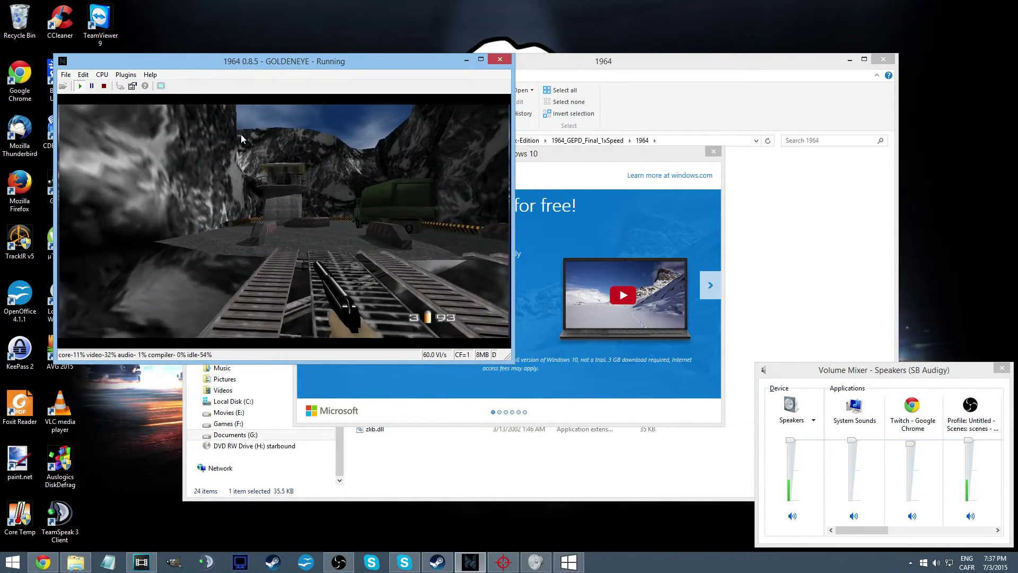
{"action": "key", "text": "Up"}
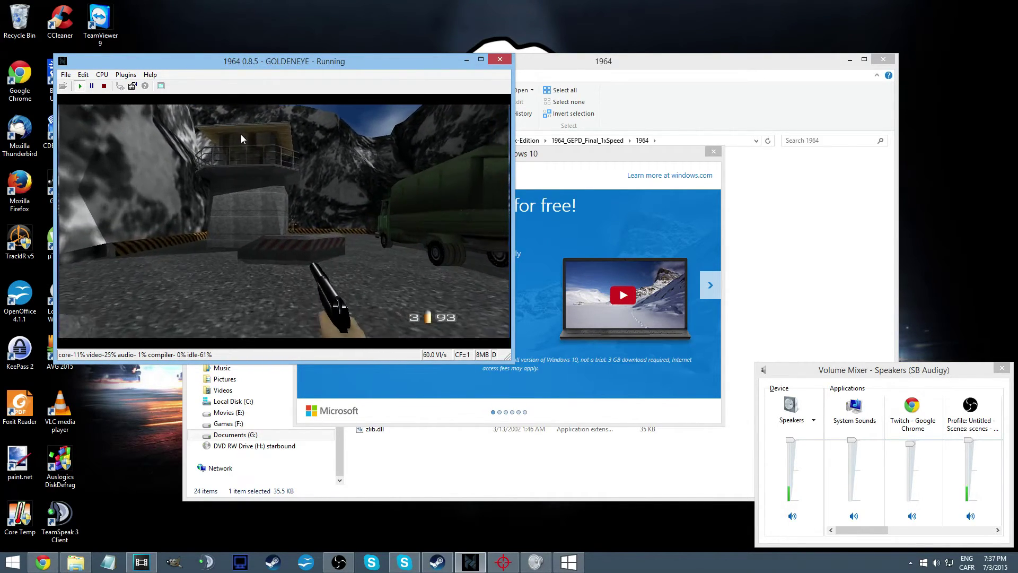
{"action": "key", "text": "Left"}
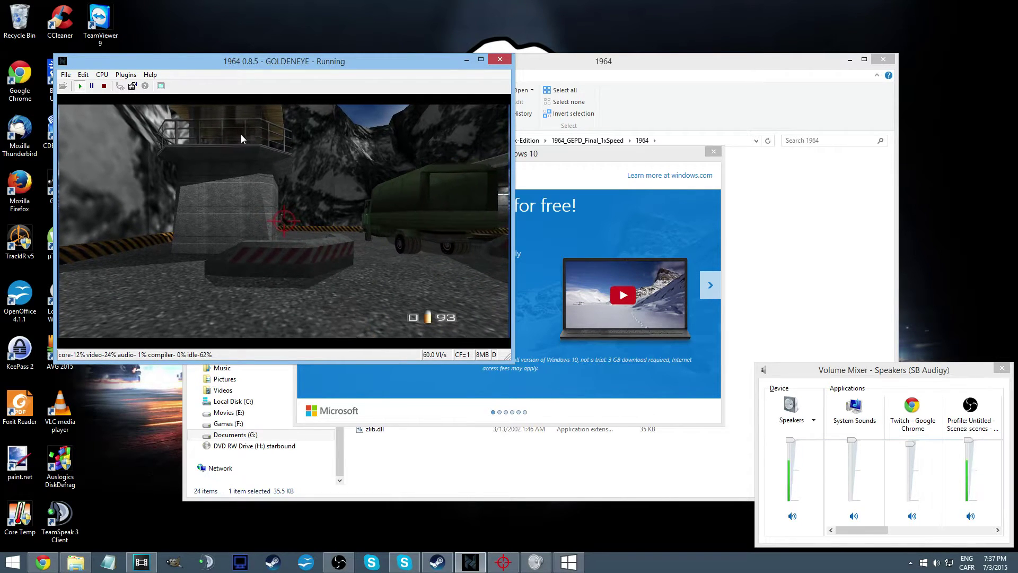
{"action": "key", "text": "Up"}
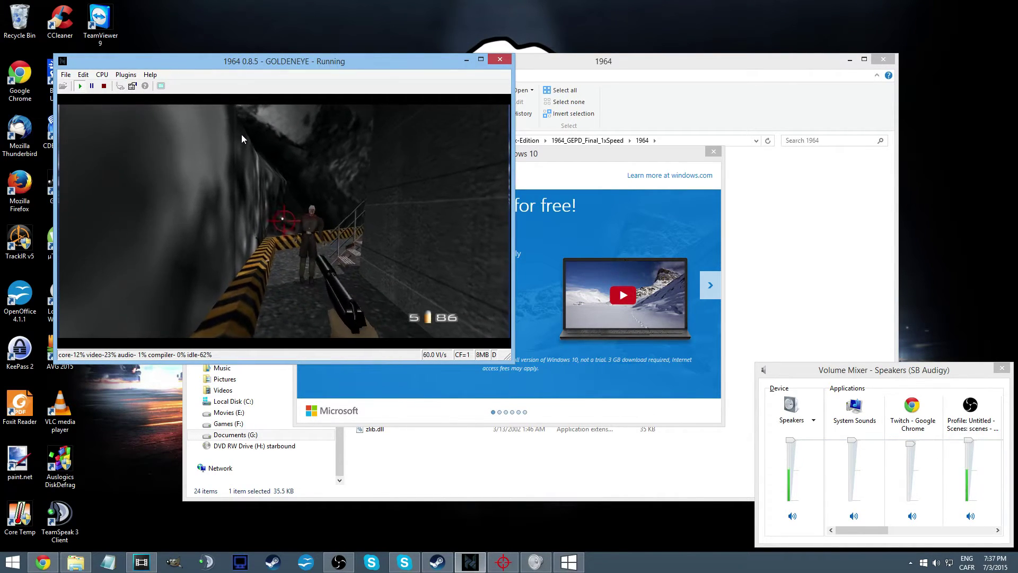
Pick up the KF7 Soviet and the sniper rifle near the railed staircase.
{"action": "key", "text": "Right"}
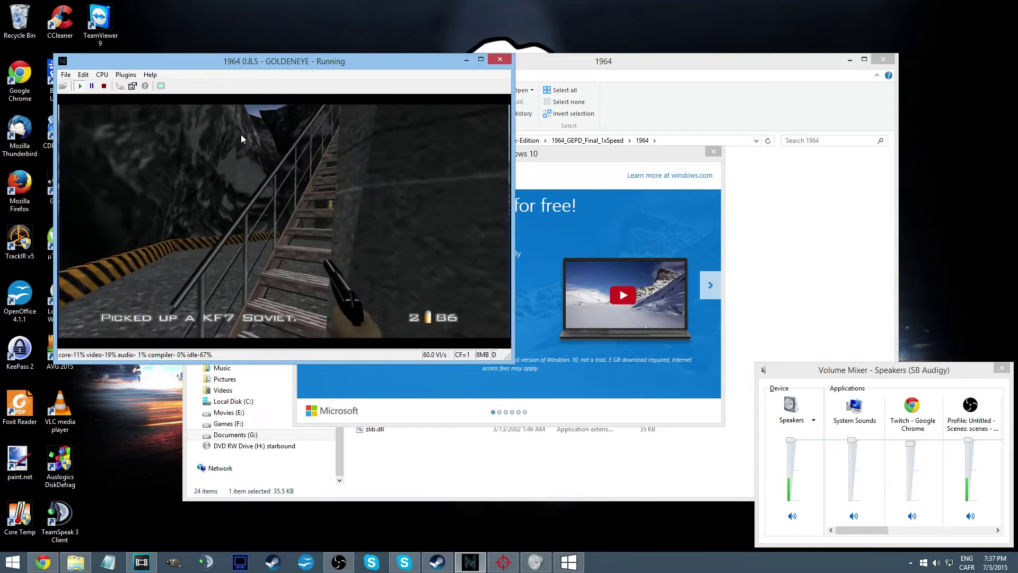
{"action": "key", "text": "Left"}
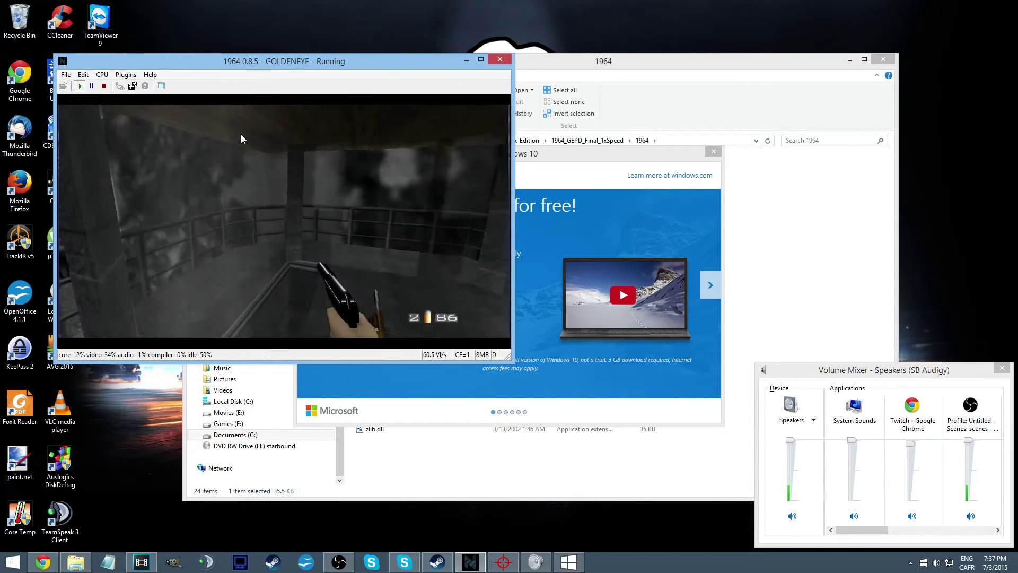
{"action": "key", "text": "Up"}
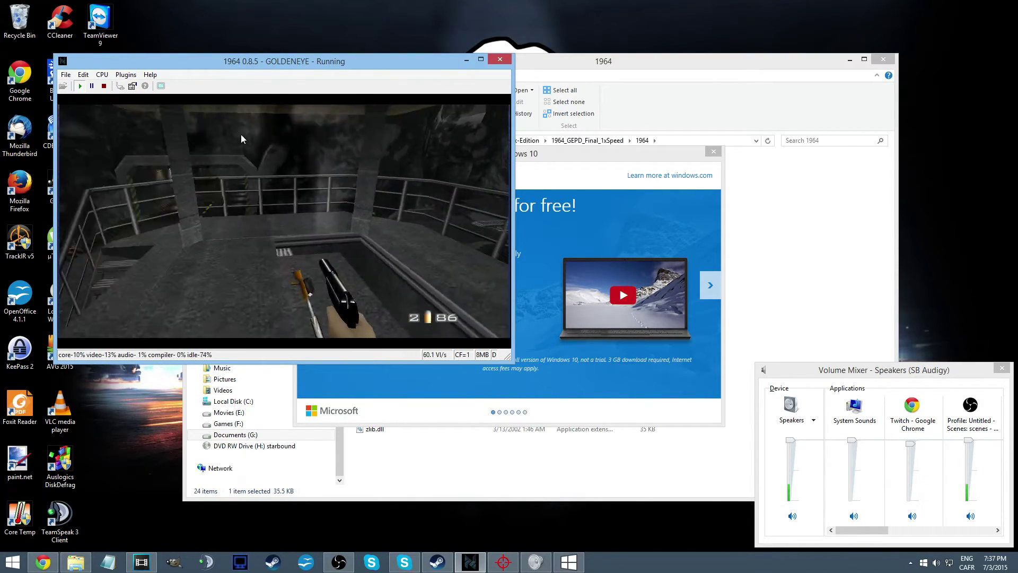
{"action": "key", "text": "Left"}
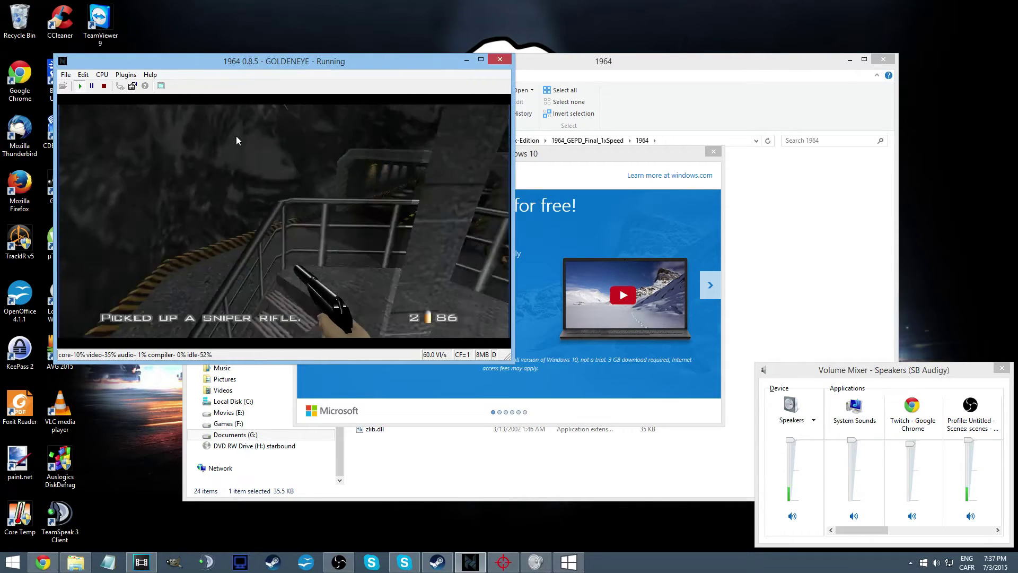
Push into the lit tunnel firing at enemies, then stop emulation with F12.
{"action": "key", "text": "Up"}
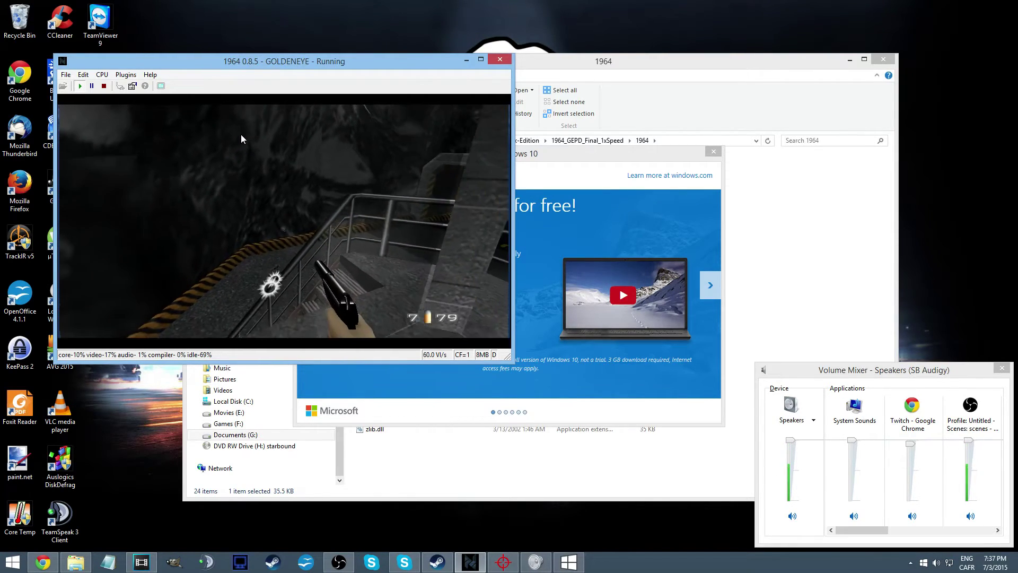
{"action": "key", "text": "Up"}
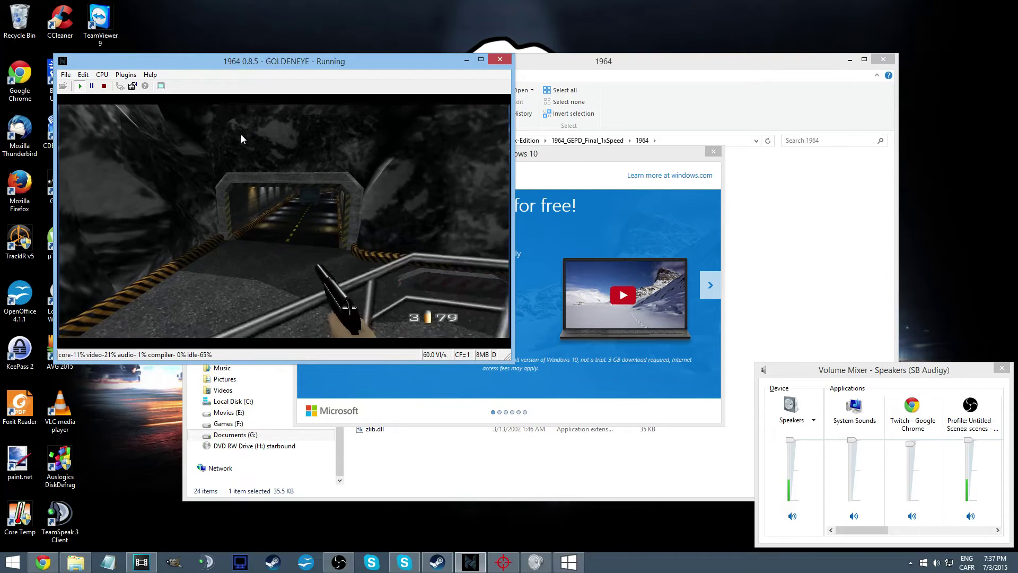
{"action": "key", "text": "Right"}
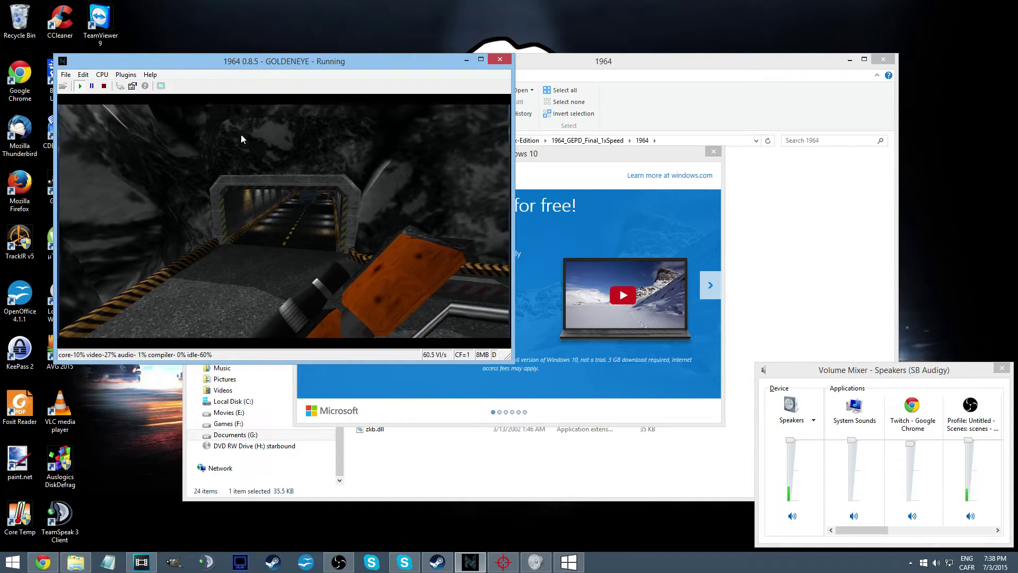
{"action": "key", "text": "Left"}
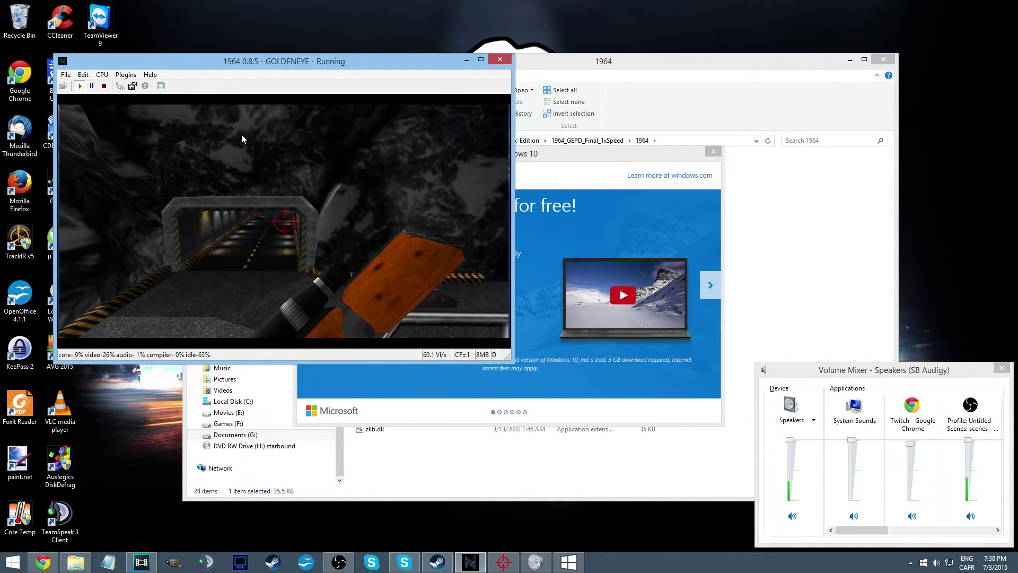
{"action": "key", "text": "Right"}
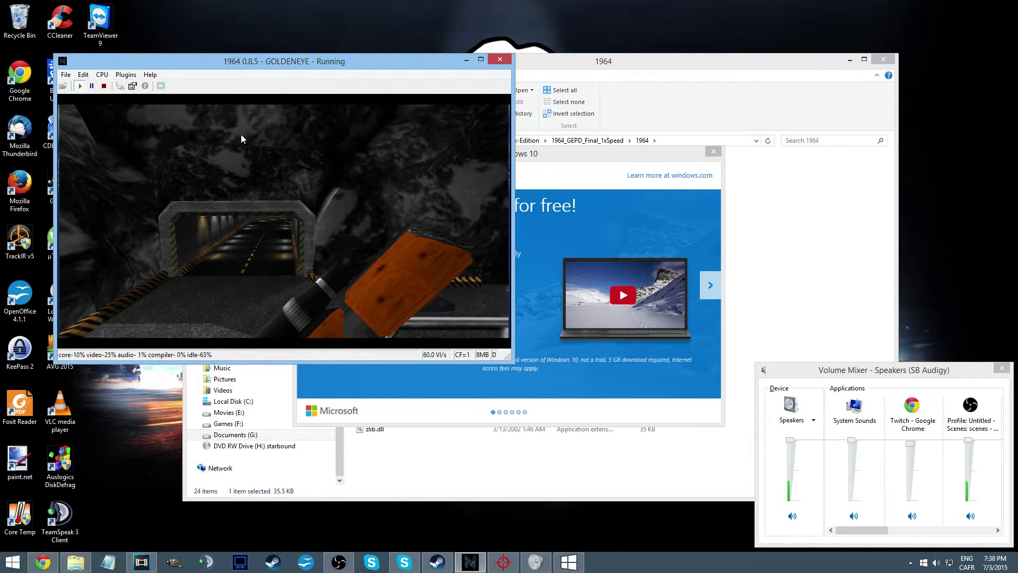
{"action": "key", "text": "Left"}
{"action": "key", "text": "Up"}
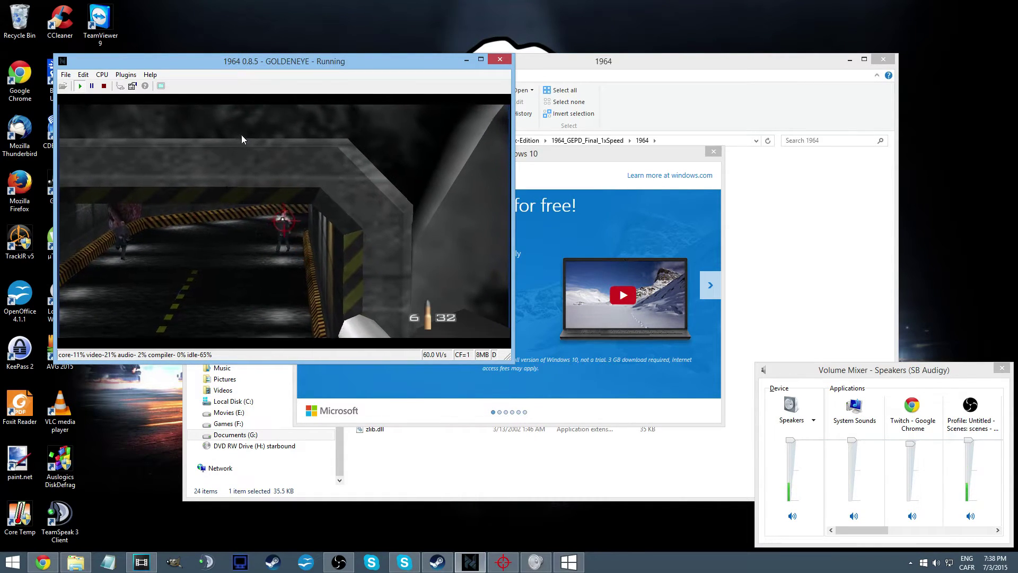
{"action": "key", "text": "Right"}
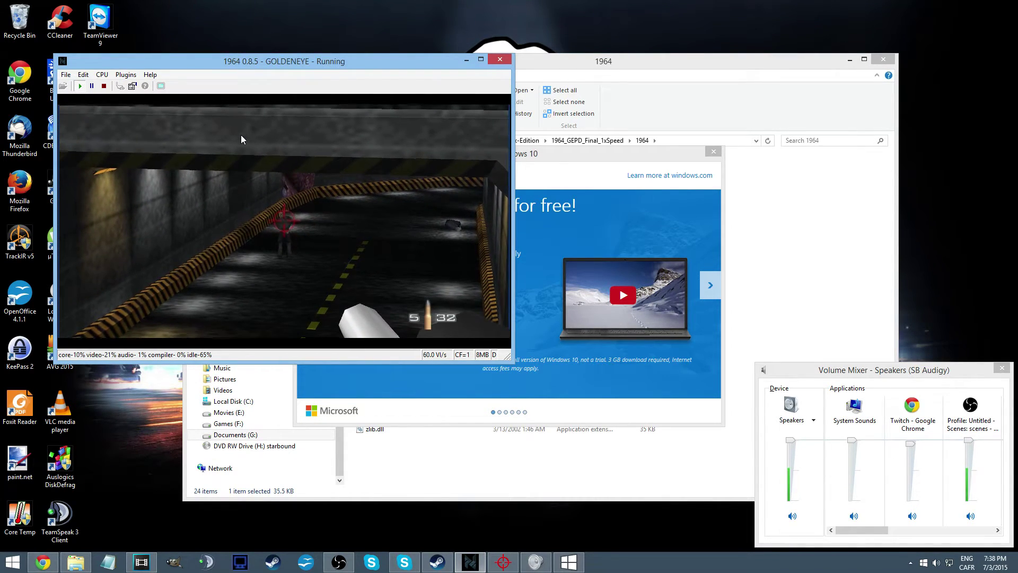
{"action": "key", "text": "Right"}
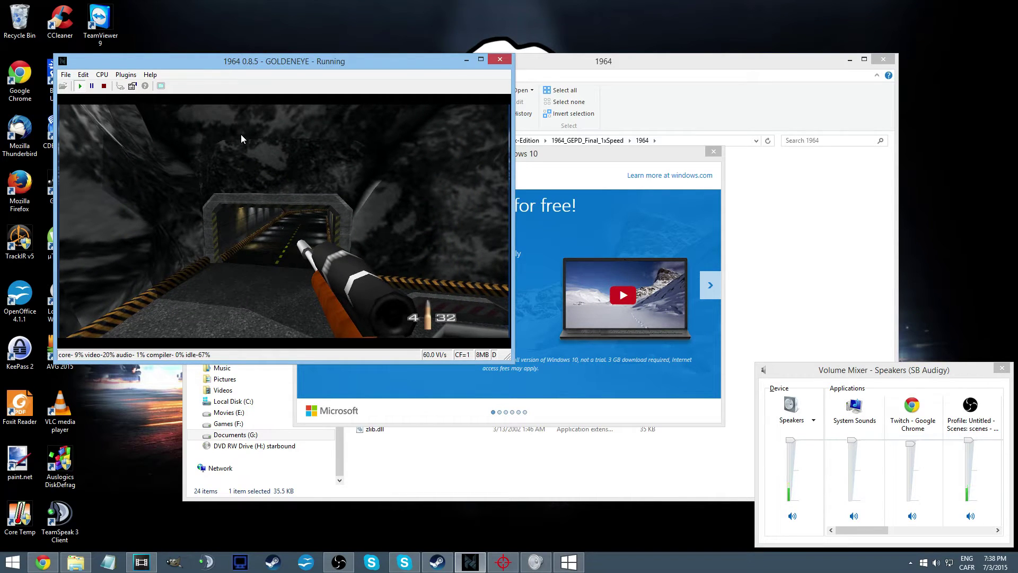
{"action": "key", "text": "F12"}
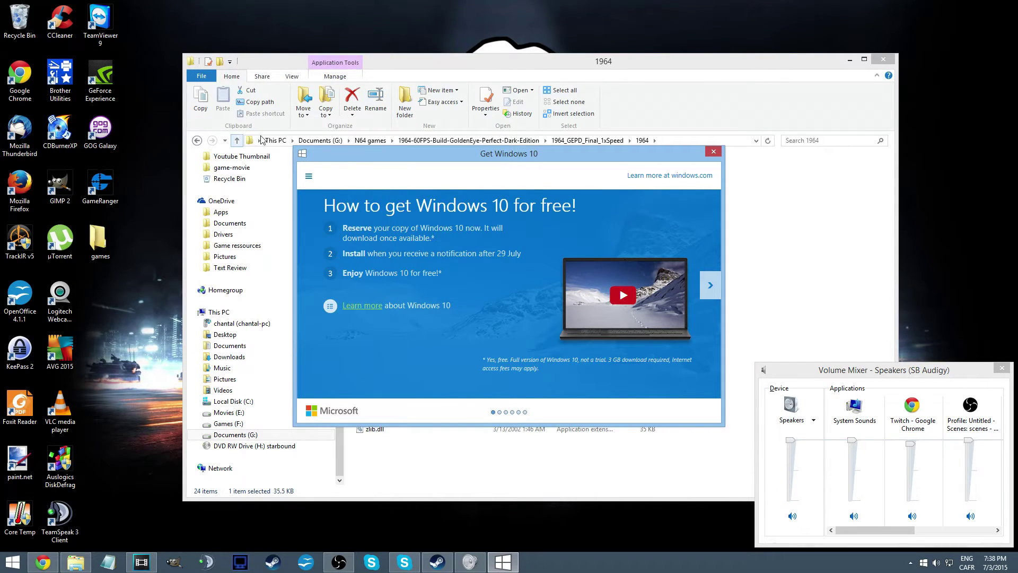
Dismiss the Get Windows 10 pop-up and select the cache folder and file in texturepack\plugin.
{"action": "left_click", "coordinate": [713, 151]}
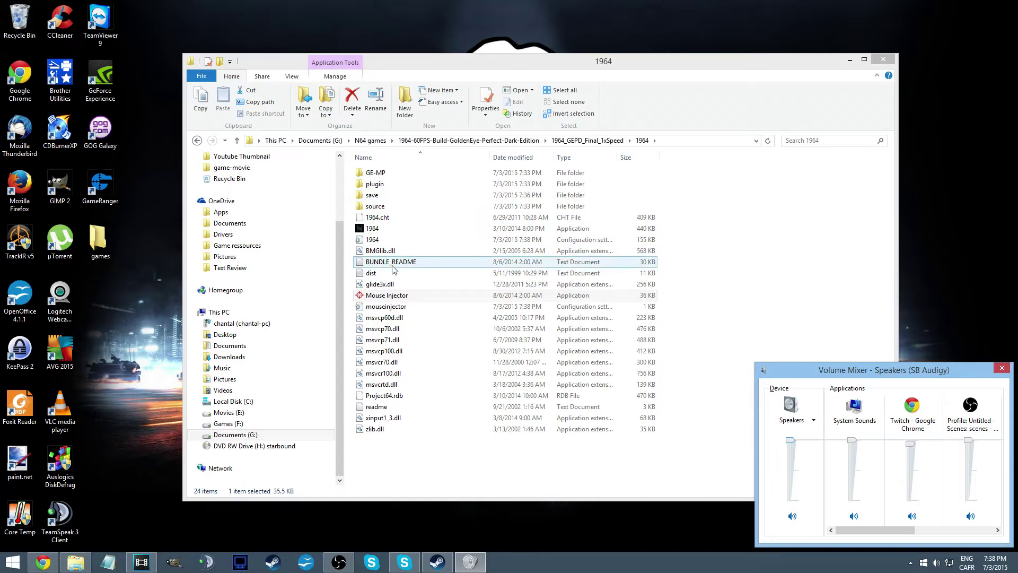
{"action": "left_click", "coordinate": [410, 297]}
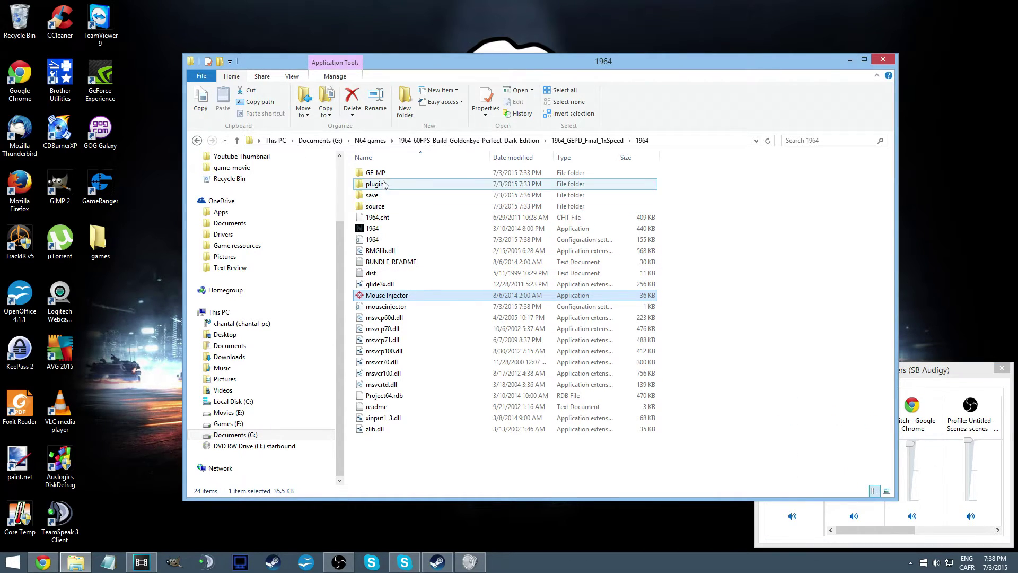
{"action": "mouse_move", "coordinate": [387, 186]}
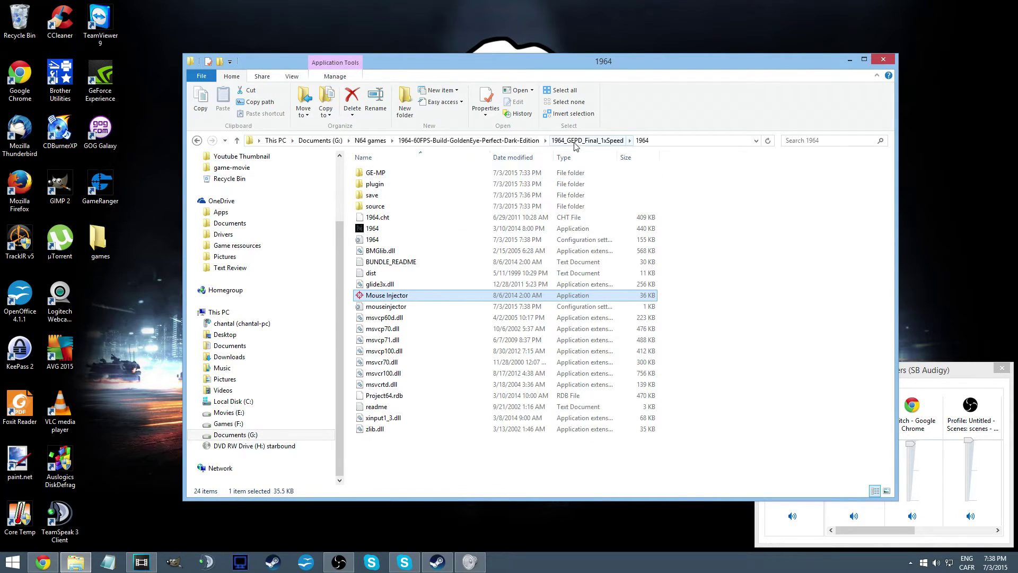
{"action": "left_click", "coordinate": [504, 141]}
{"action": "double_click", "coordinate": [404, 184]}
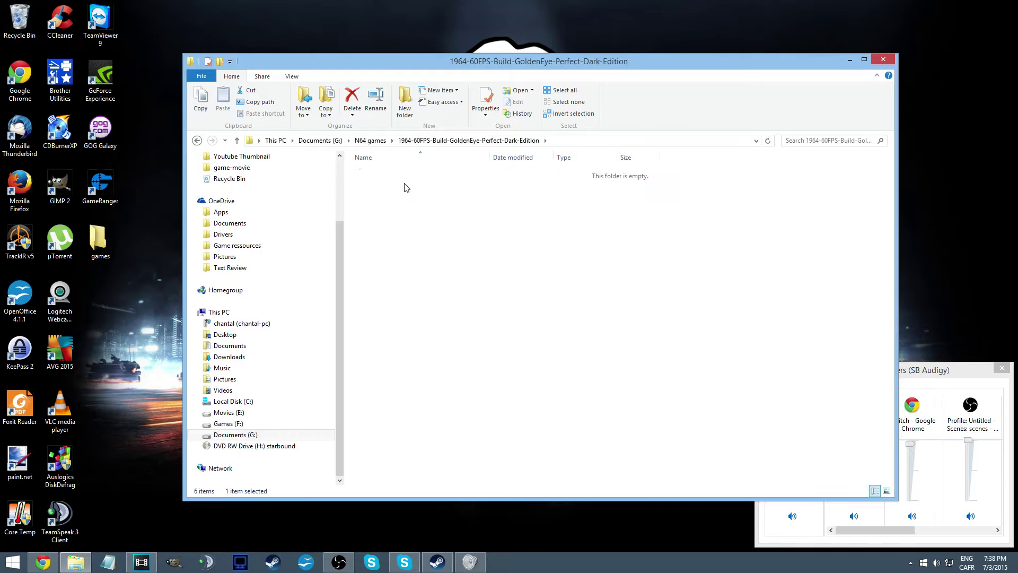
{"action": "double_click", "coordinate": [397, 177]}
{"action": "left_click", "coordinate": [390, 174]}
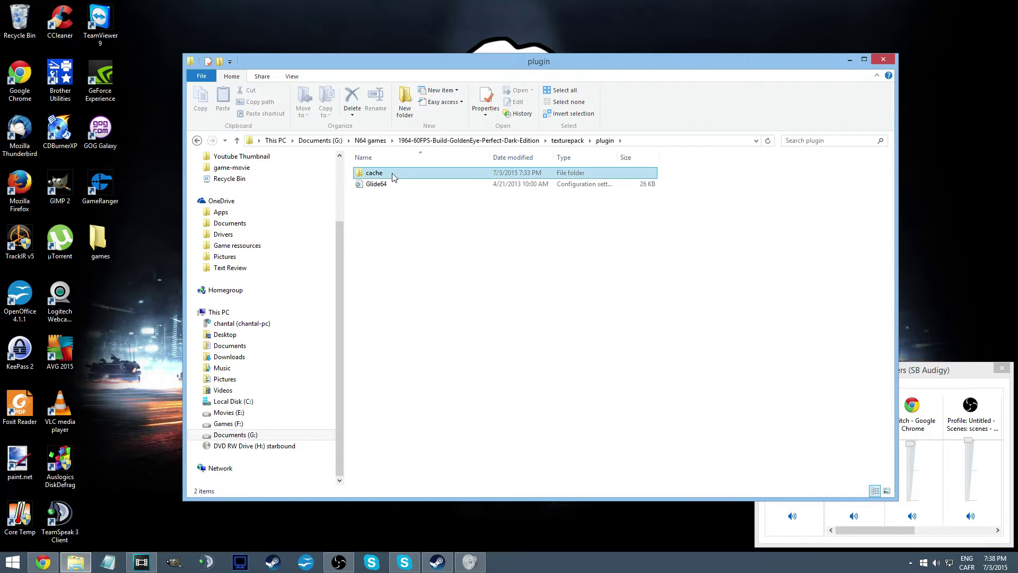
{"action": "left_click", "coordinate": [391, 184], "text": "shift"}
Go back and open the emulator's plugin folder in 1964_GEPD_Final_1xSpeed\1964.
{"action": "left_click", "coordinate": [197, 141]}
{"action": "left_click", "coordinate": [197, 140]}
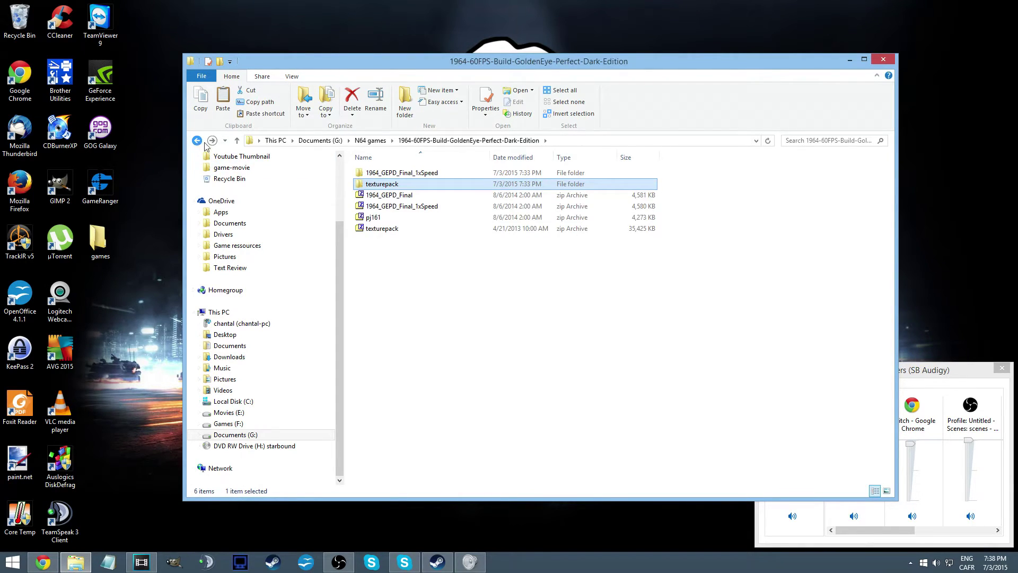
{"action": "left_click", "coordinate": [407, 174]}
{"action": "double_click", "coordinate": [408, 174]}
{"action": "double_click", "coordinate": [387, 173]}
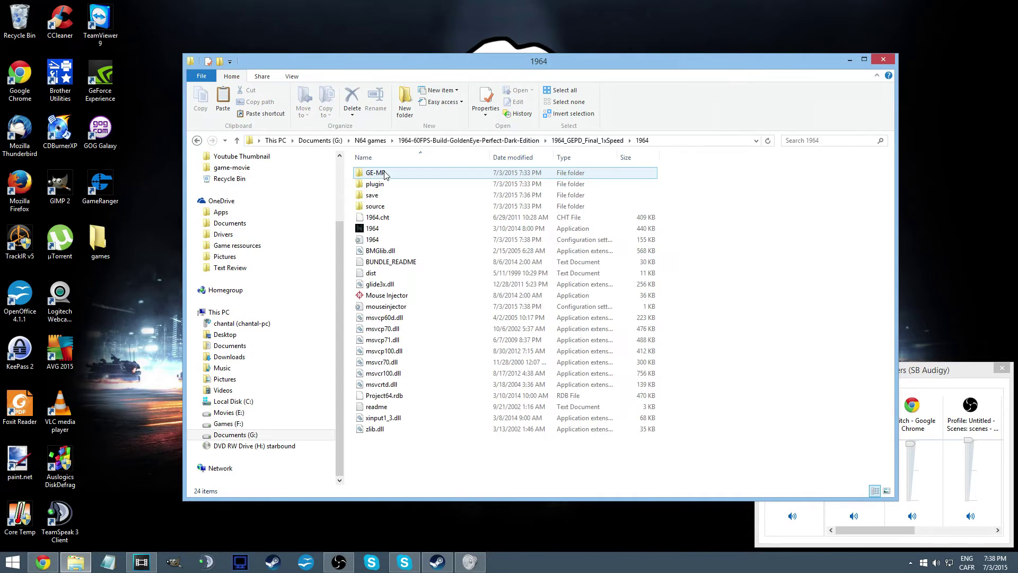
{"action": "double_click", "coordinate": [389, 184]}
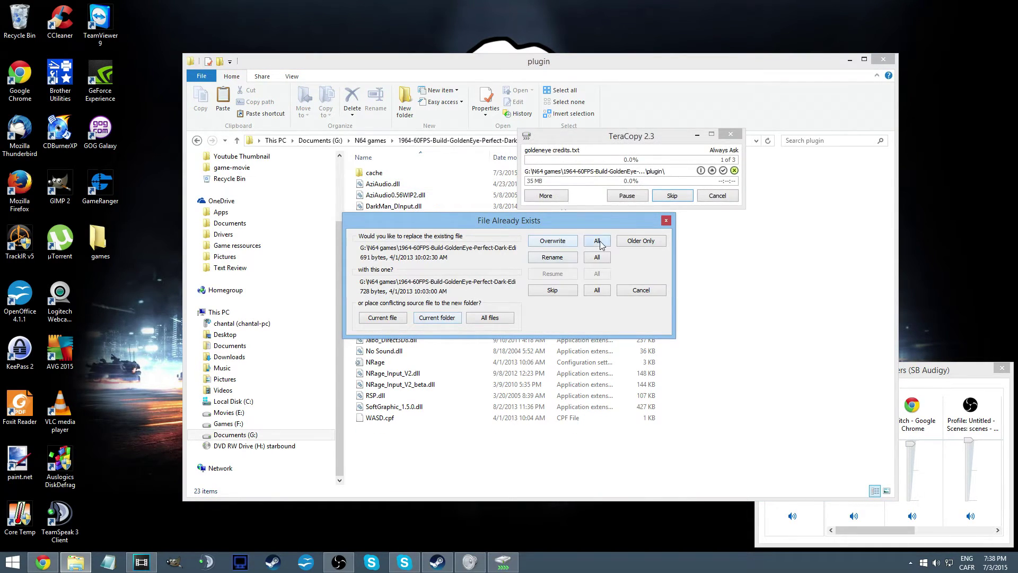
Overwrite all conflicting files, confirm the textures landed in cache, then return to the 1964 folder.
{"action": "left_click", "coordinate": [599, 242]}
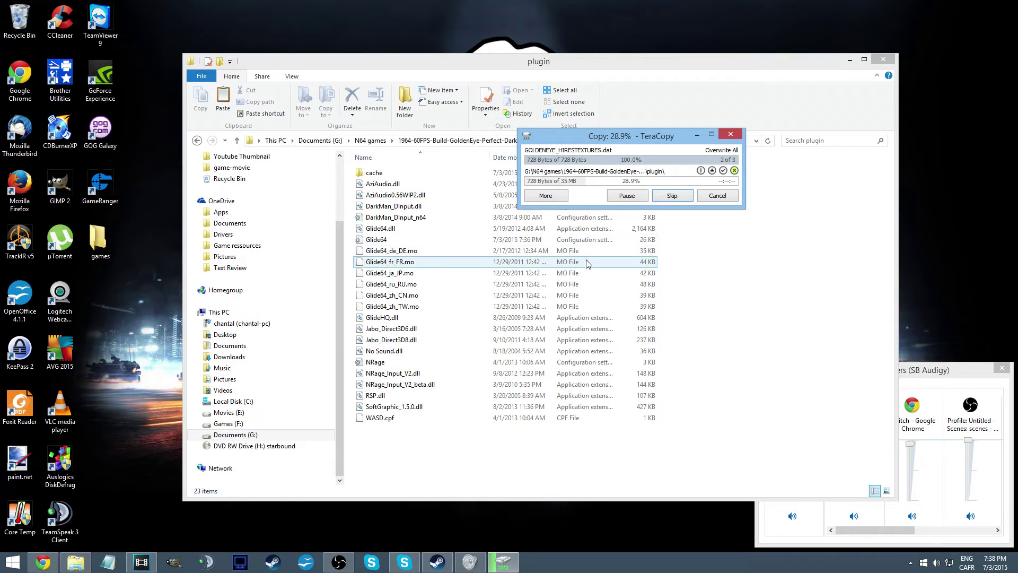
{"action": "double_click", "coordinate": [398, 174]}
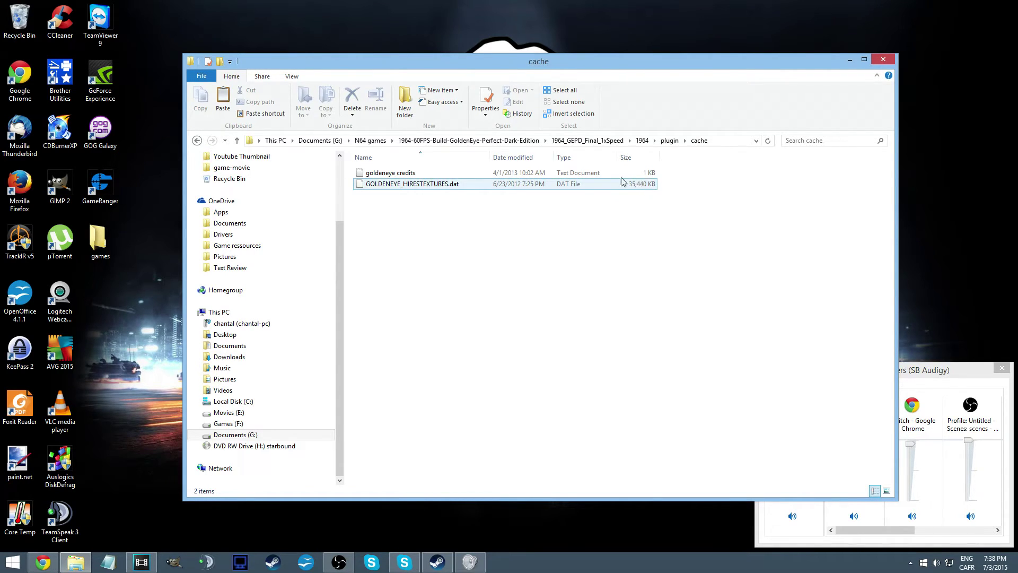
{"action": "left_click", "coordinate": [197, 141]}
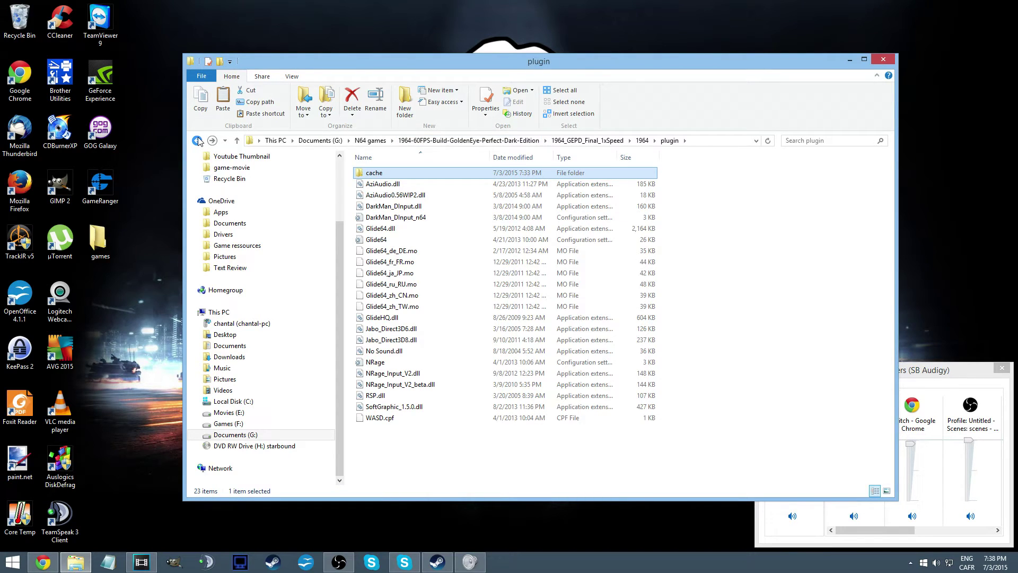
{"action": "left_click", "coordinate": [197, 140]}
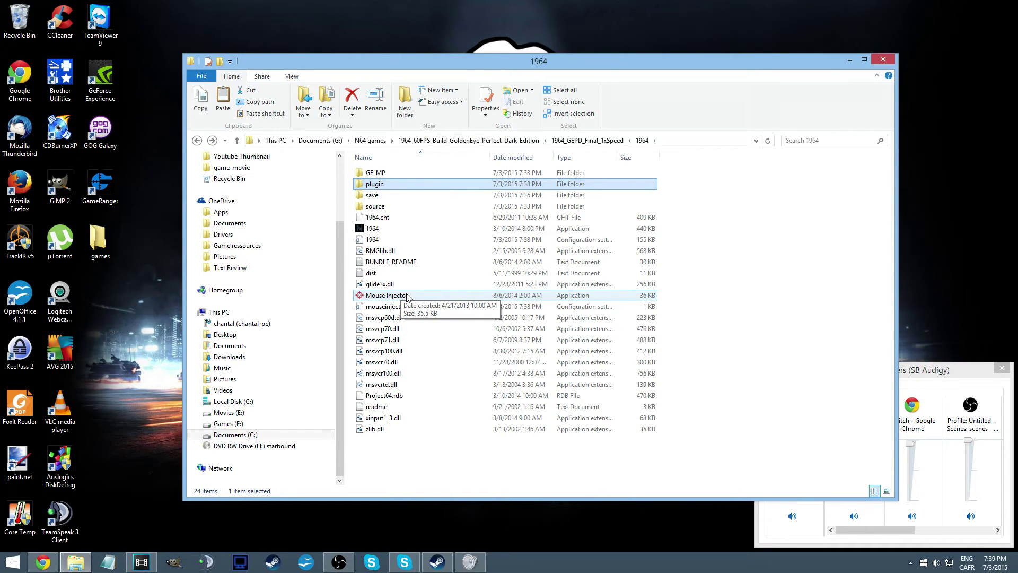
Inspect Mouse Injector and its mouseinjector settings file, cancelling an accidental rename.
{"action": "left_click", "coordinate": [379, 297]}
{"action": "left_click", "coordinate": [388, 307]}
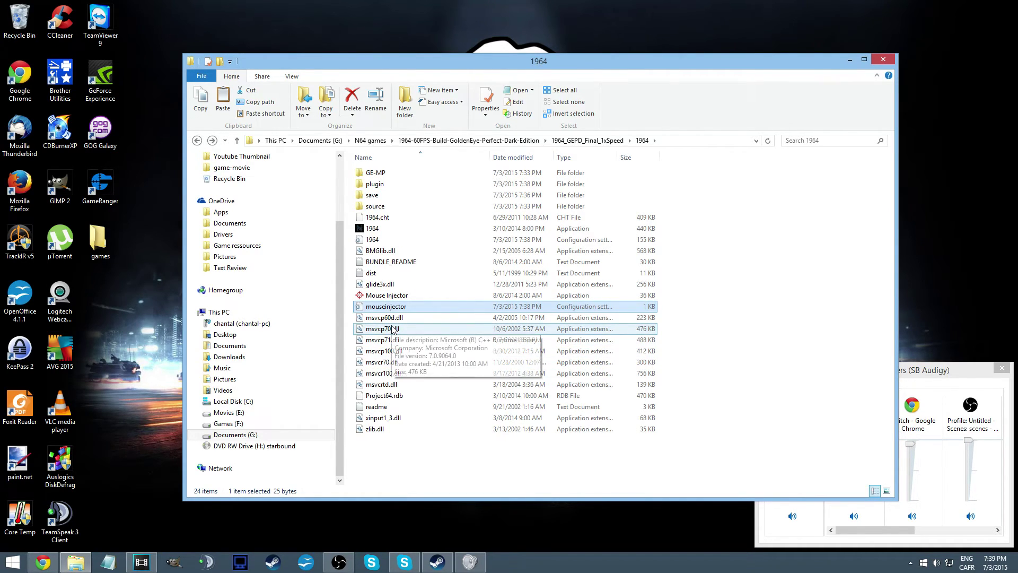
{"action": "key", "text": "F2"}
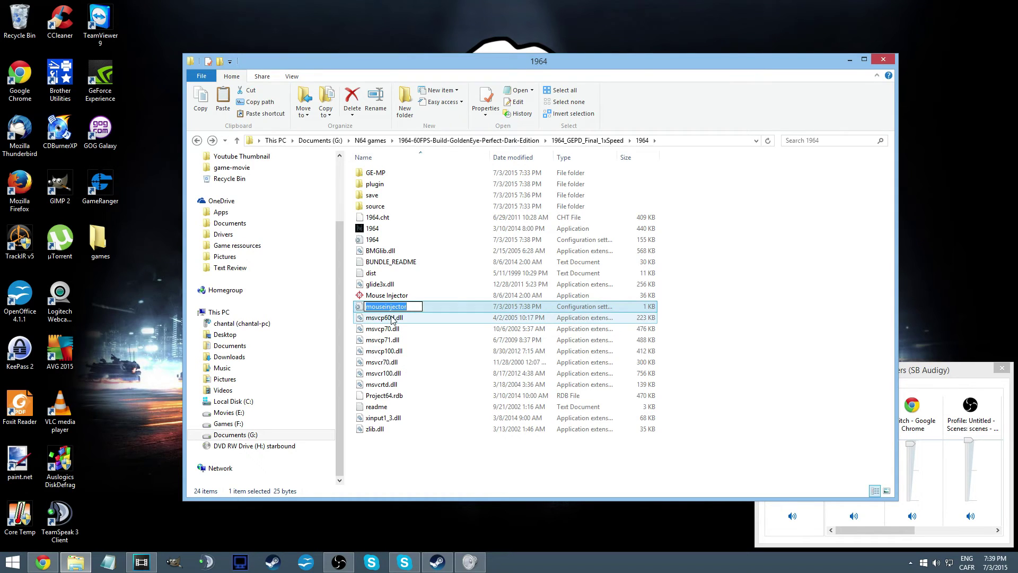
{"action": "left_click", "coordinate": [392, 319]}
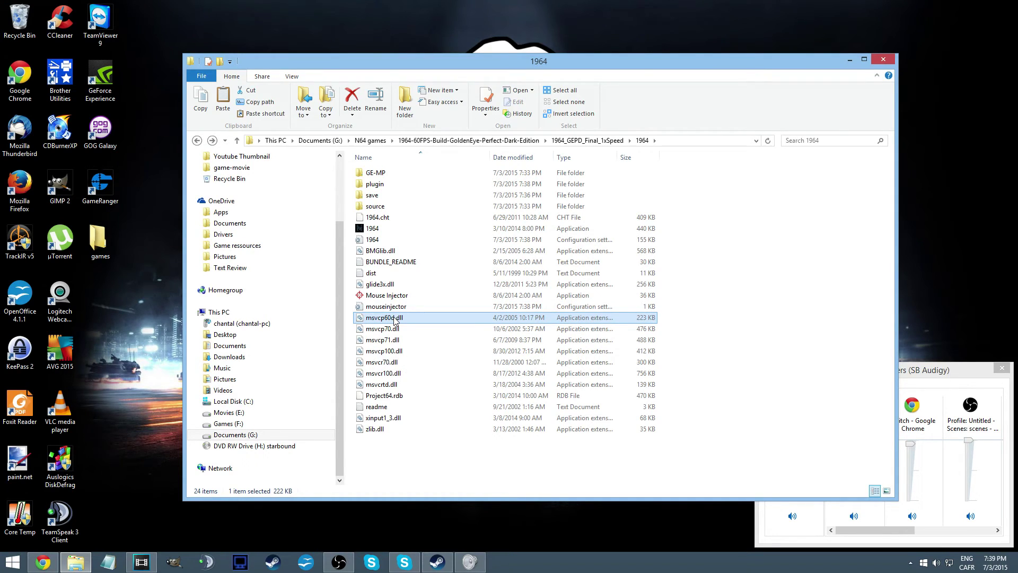
{"action": "left_click", "coordinate": [391, 297]}
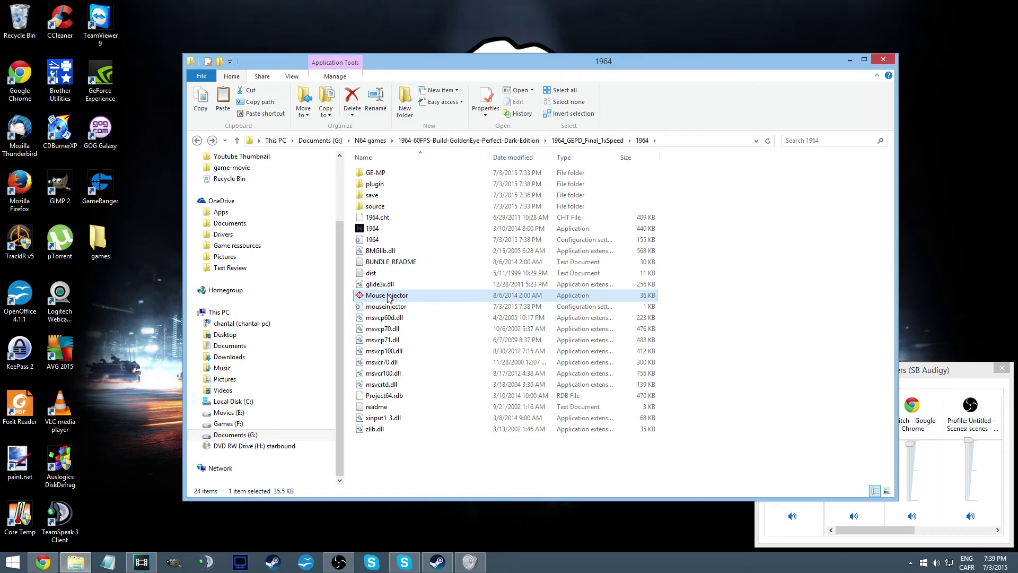